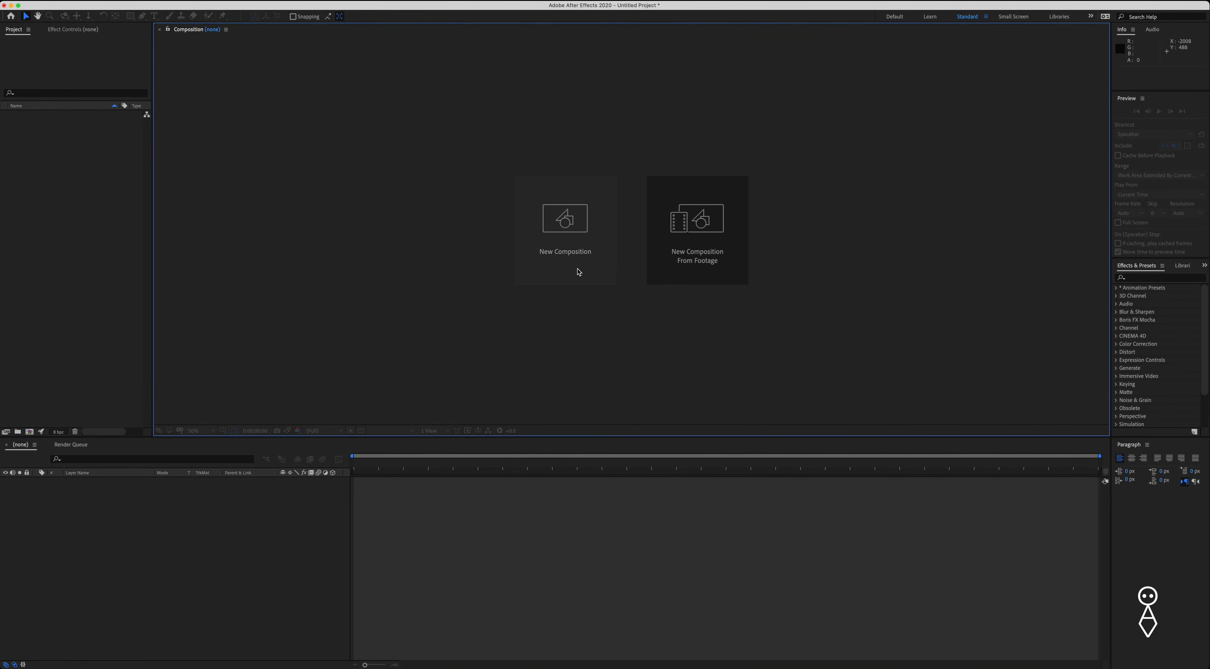
Step: Create a new composition named Wave, keeping the UHD 4K 23.976 preset
left_click(568, 271)
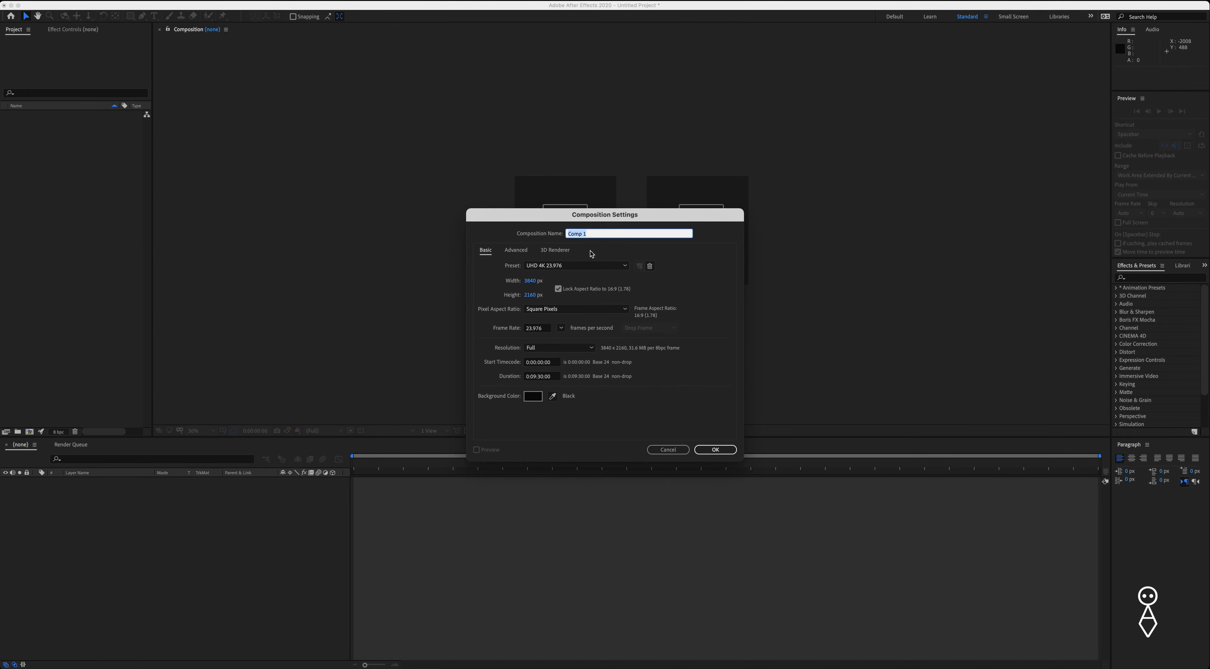
type("Wave")
key("Return")
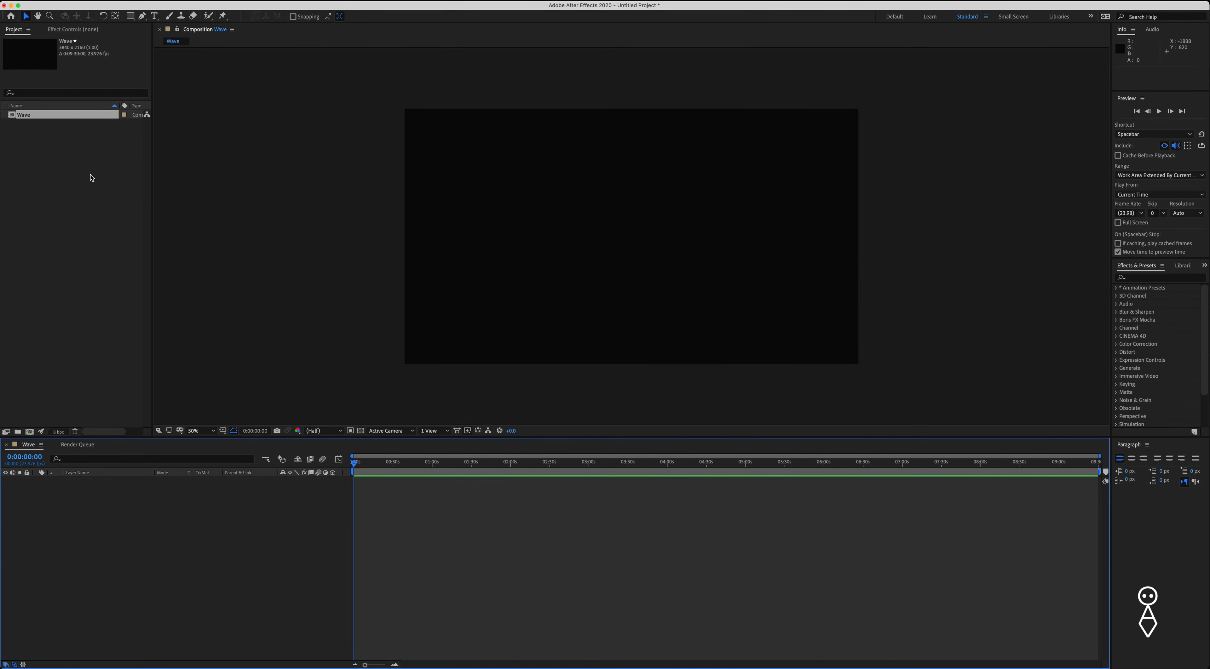
Step: Import Keyframe capture audio.wav from the Desktop into the project as footage
double_click(73, 169)
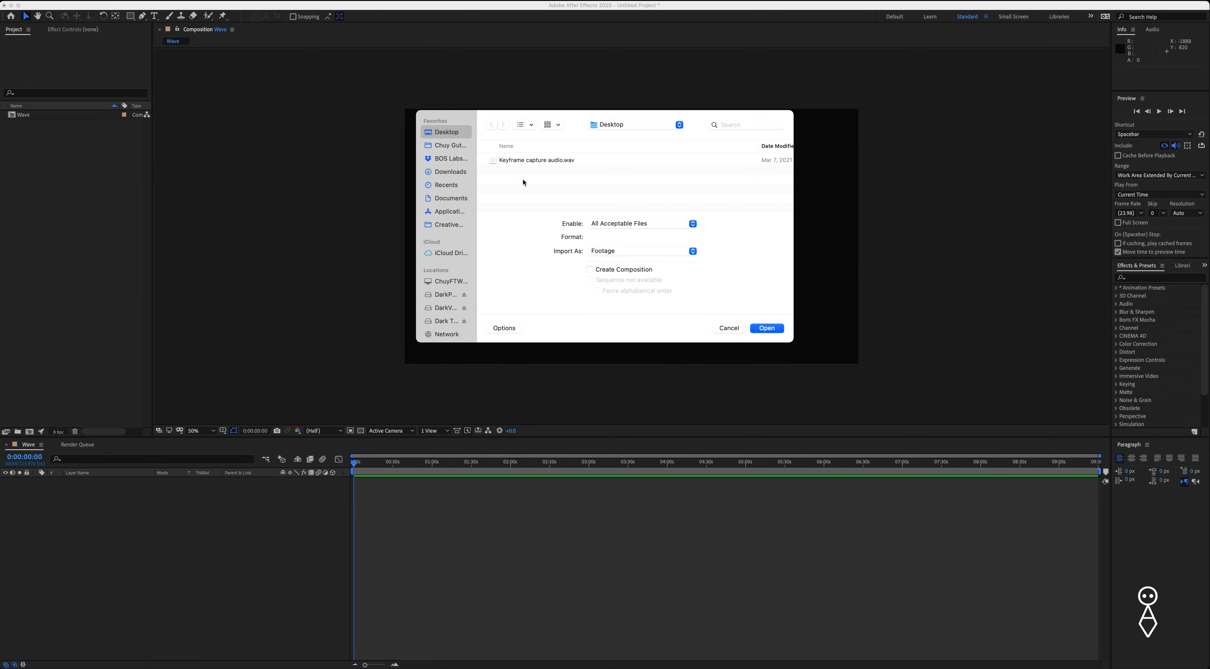
left_click(536, 161)
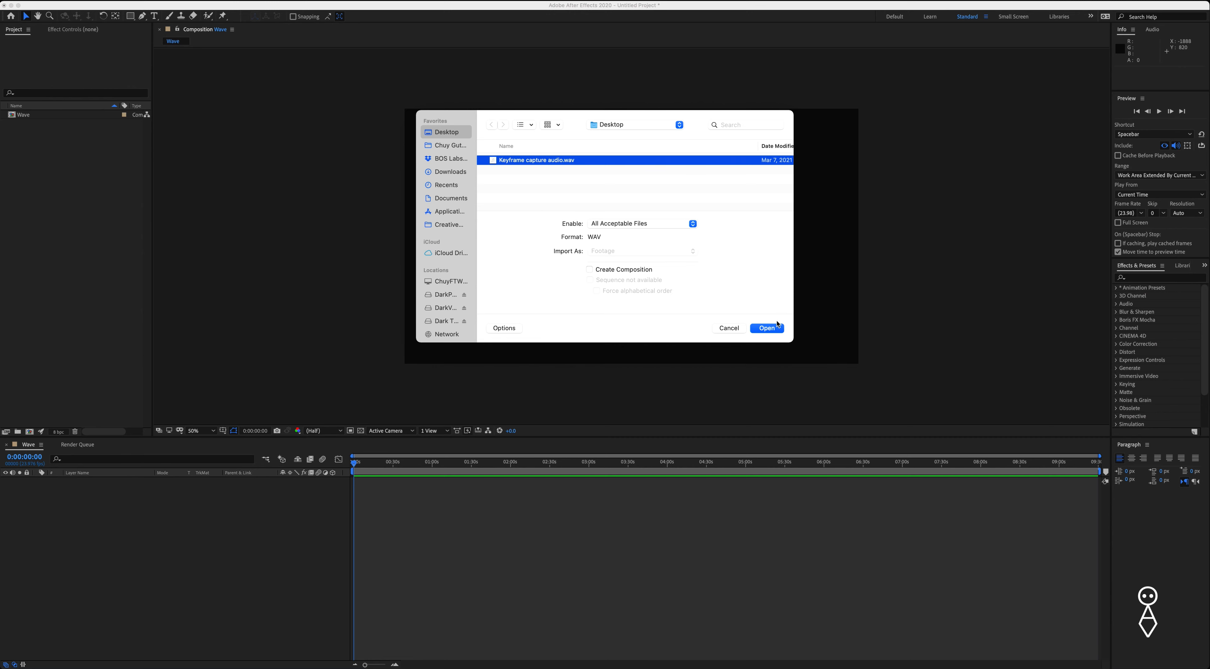
left_click(770, 331)
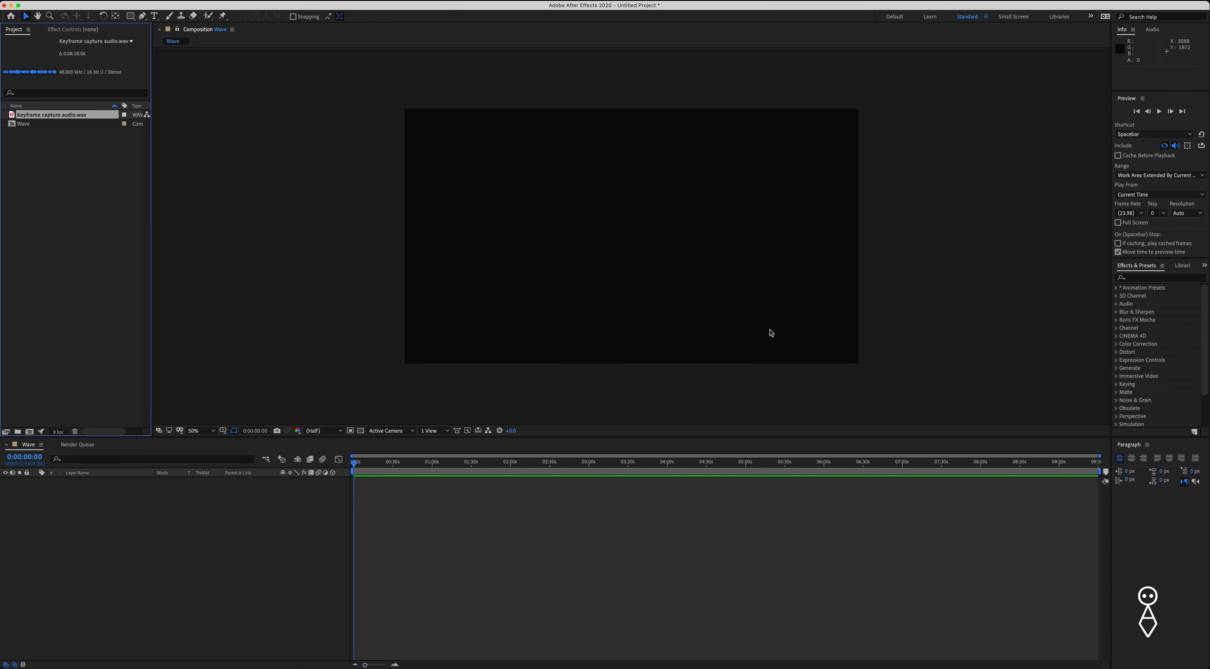
left_click(113, 240)
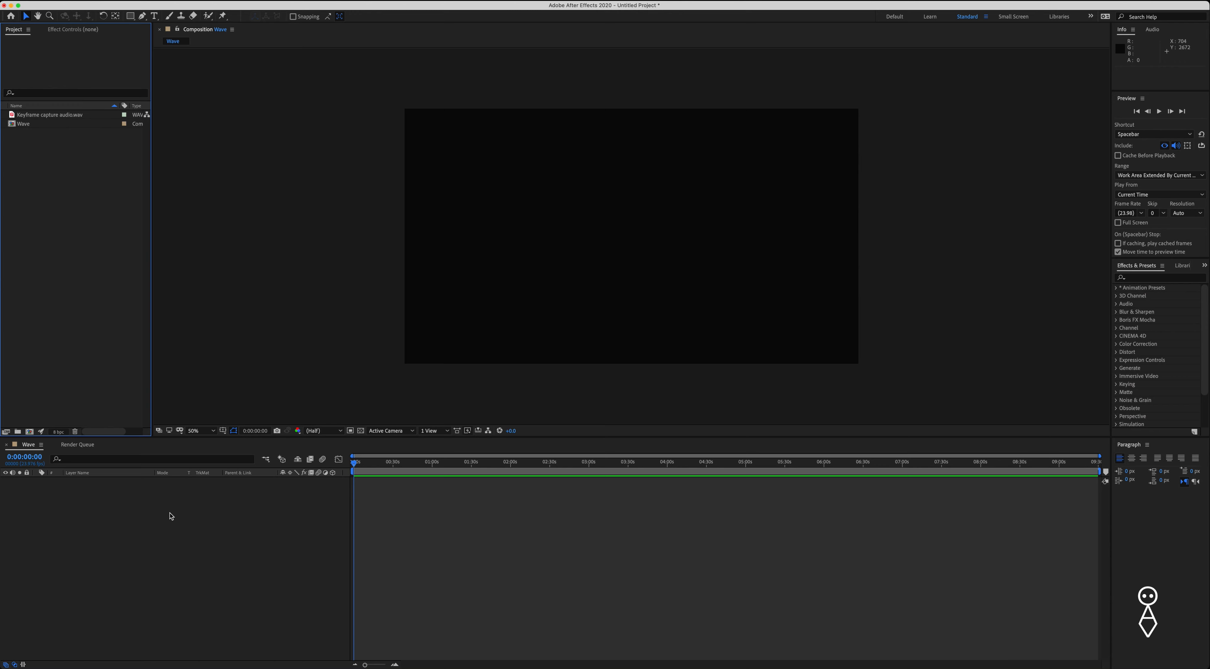
Step: Add a white, composition-sized solid layer named wave to the Wave composition
left_click(170, 533)
right_click(177, 528)
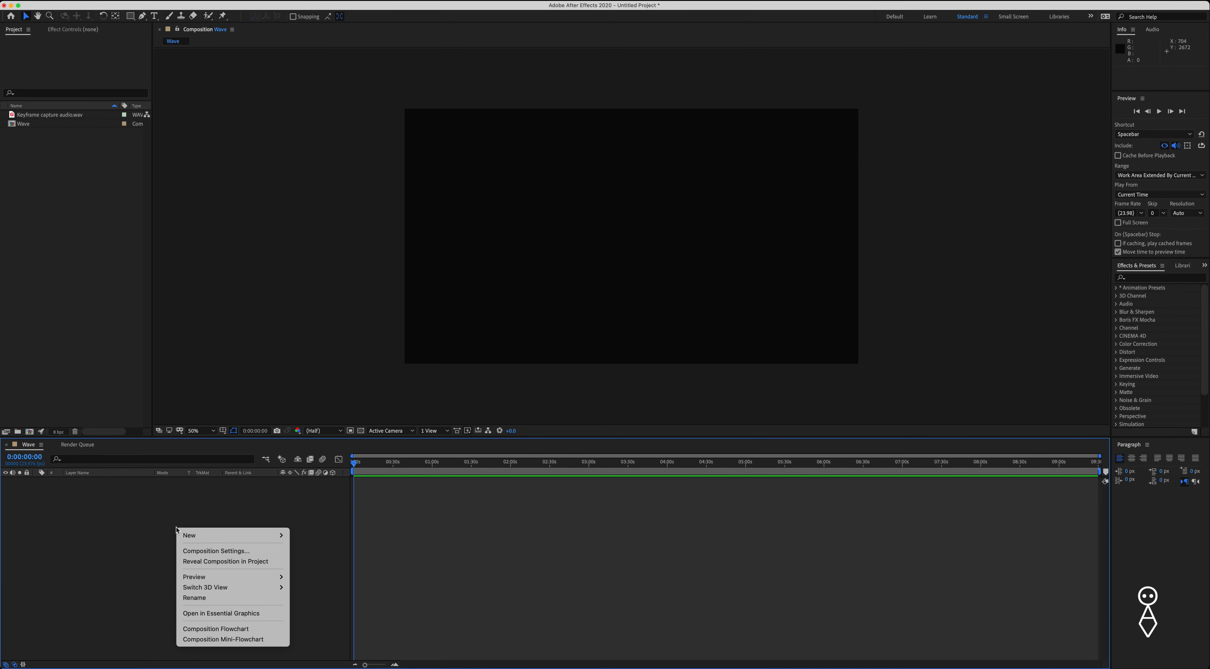
mouse_move(189, 536)
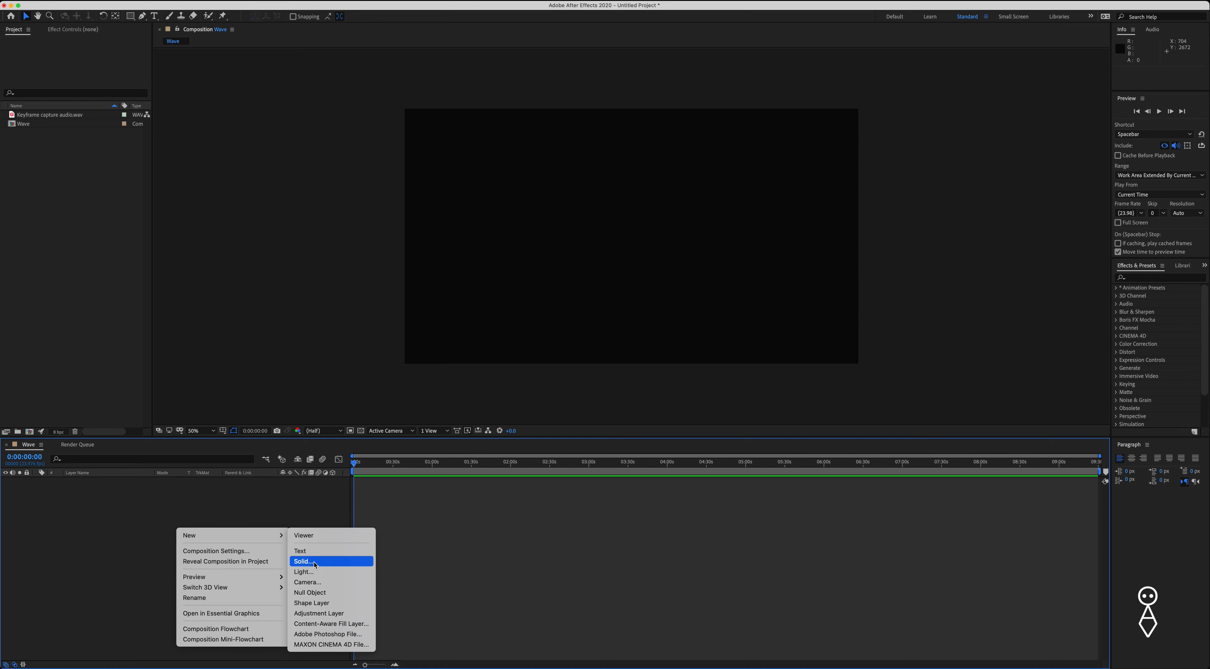
left_click(303, 561)
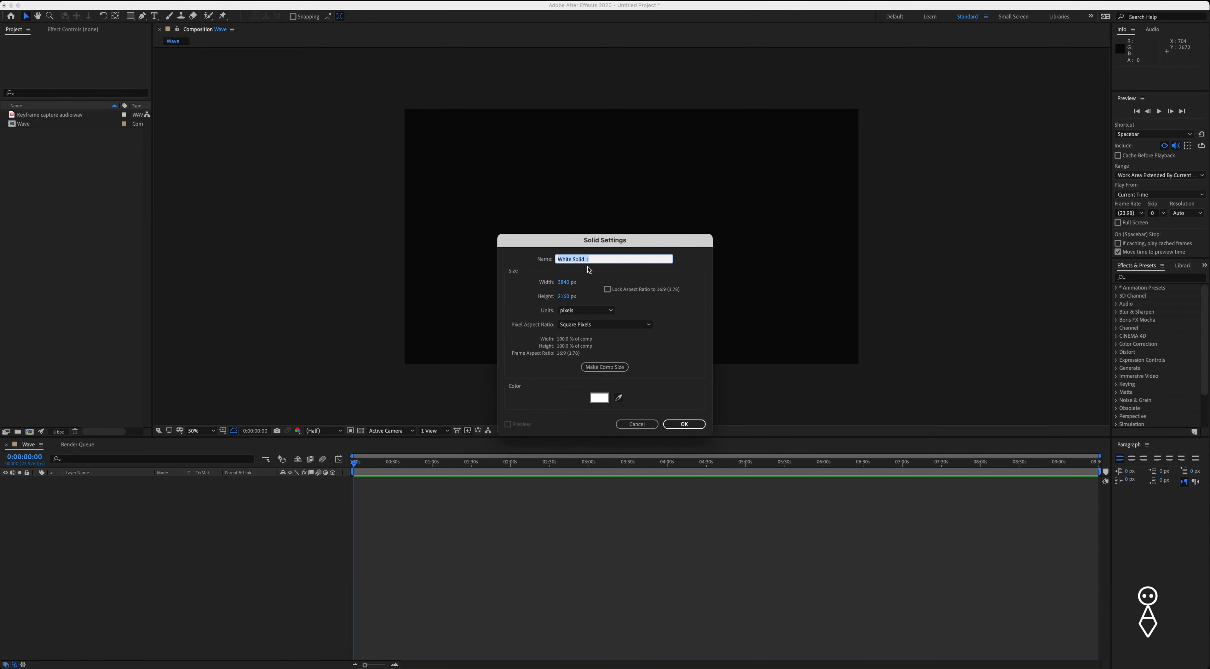
type("wave")
key("Return")
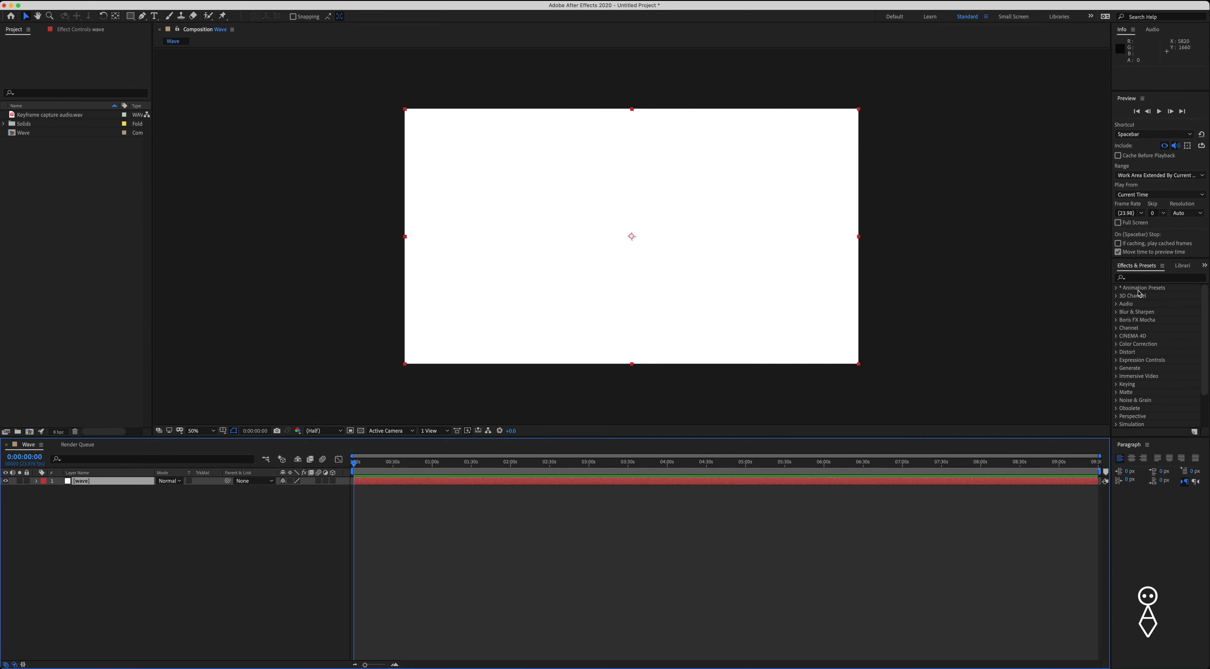
Step: Find the Audio Spectrum effect, apply it to the wave solid, and play a short preview
left_click(1139, 280)
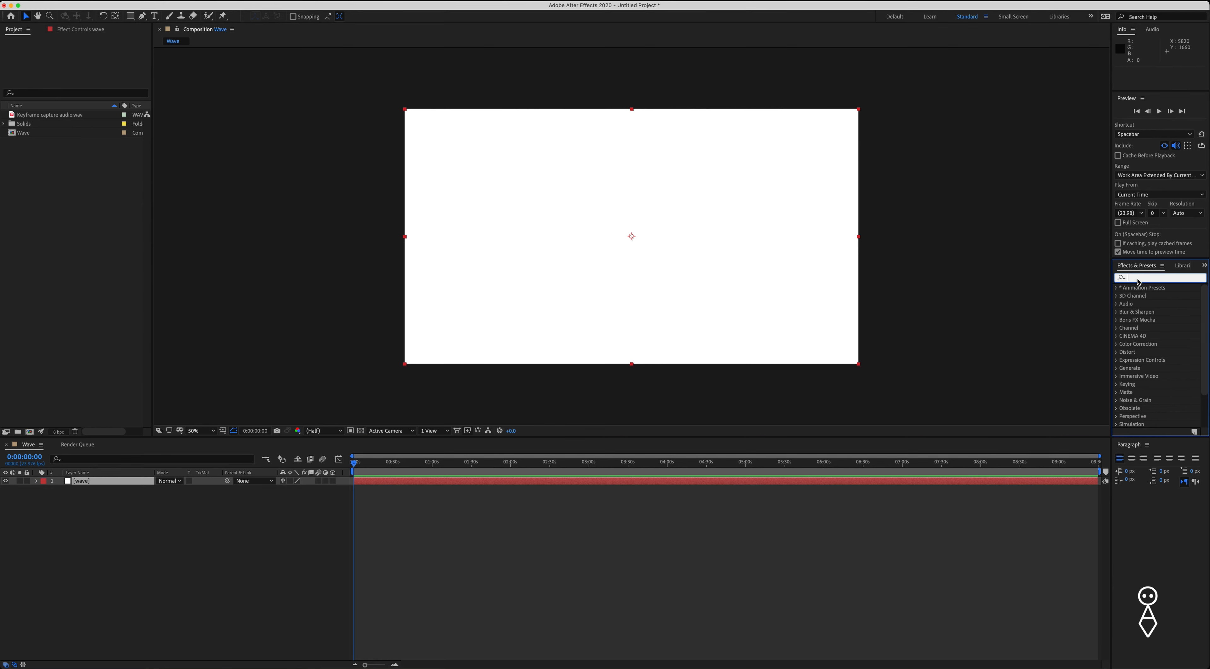
type("audio")
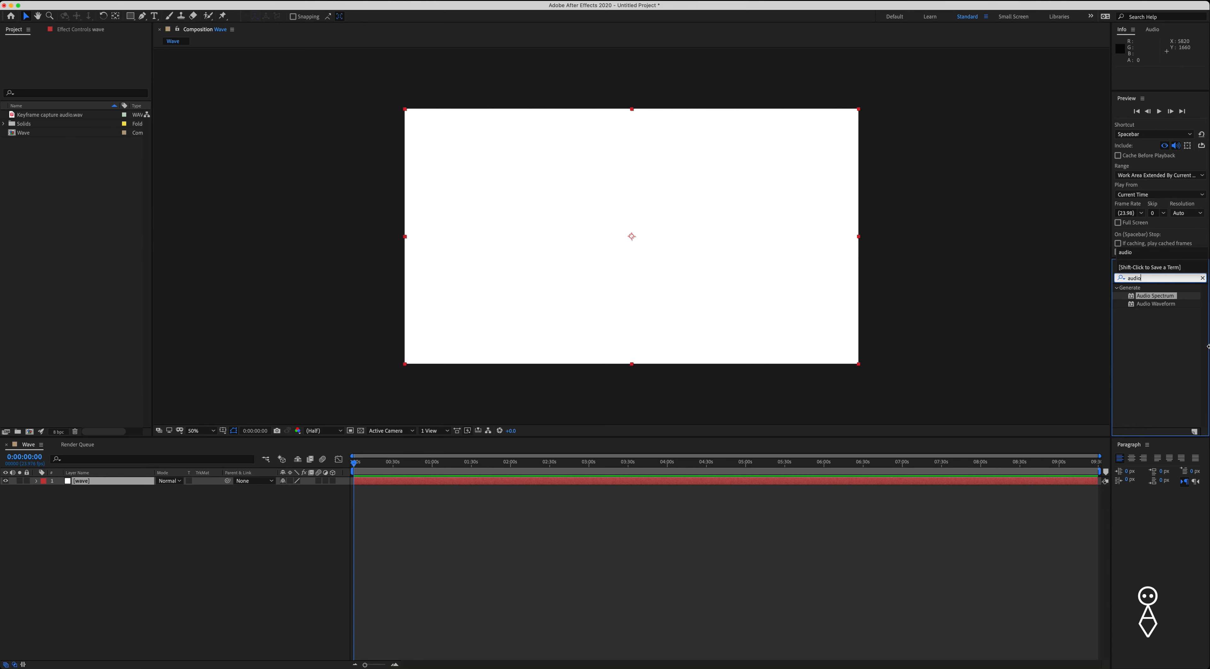
left_click(1149, 297)
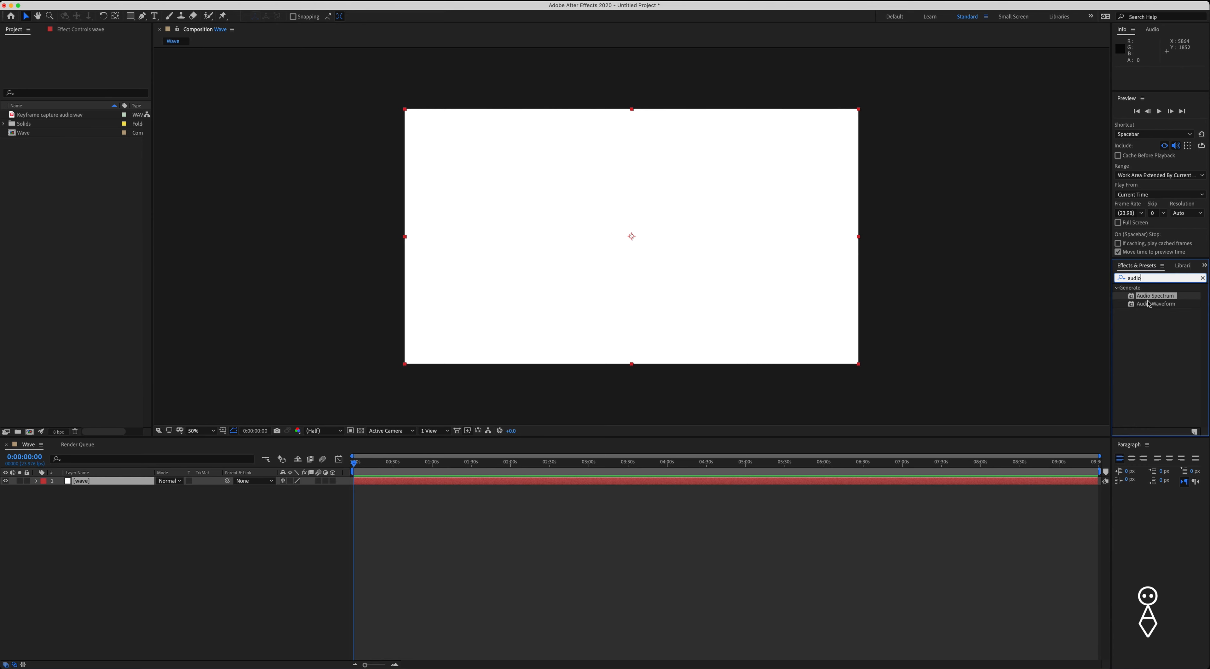
left_click(1149, 304)
left_click(1150, 297)
left_click_drag(1151, 300, 611, 484)
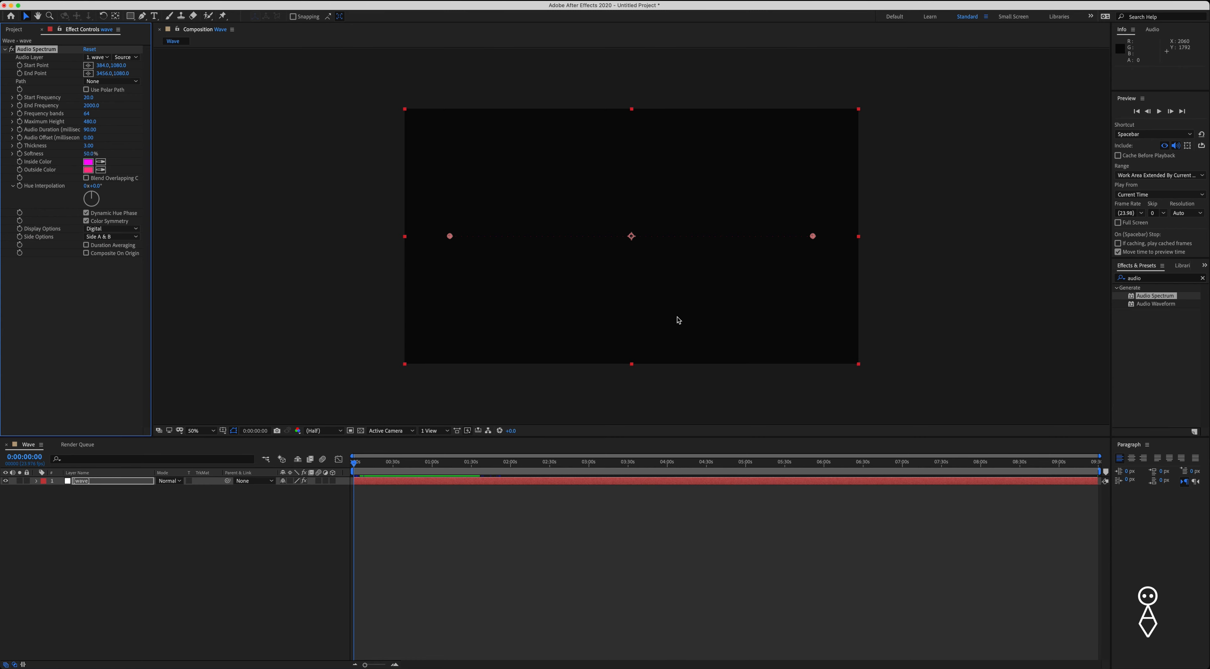
key("space")
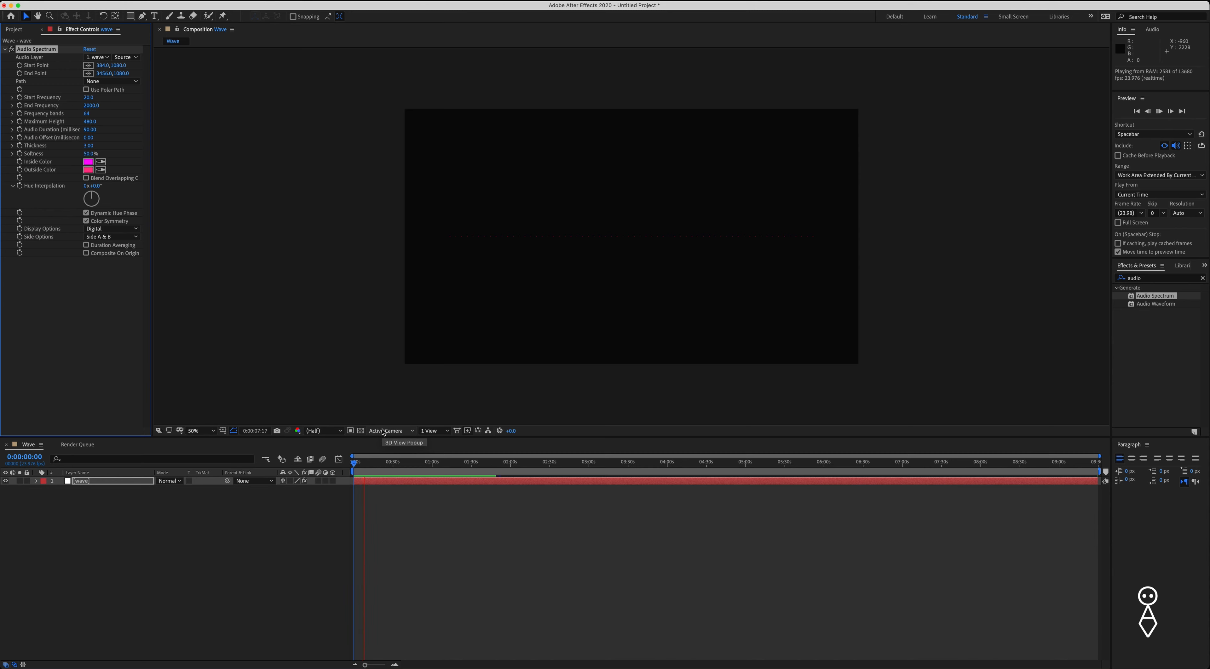
key("space")
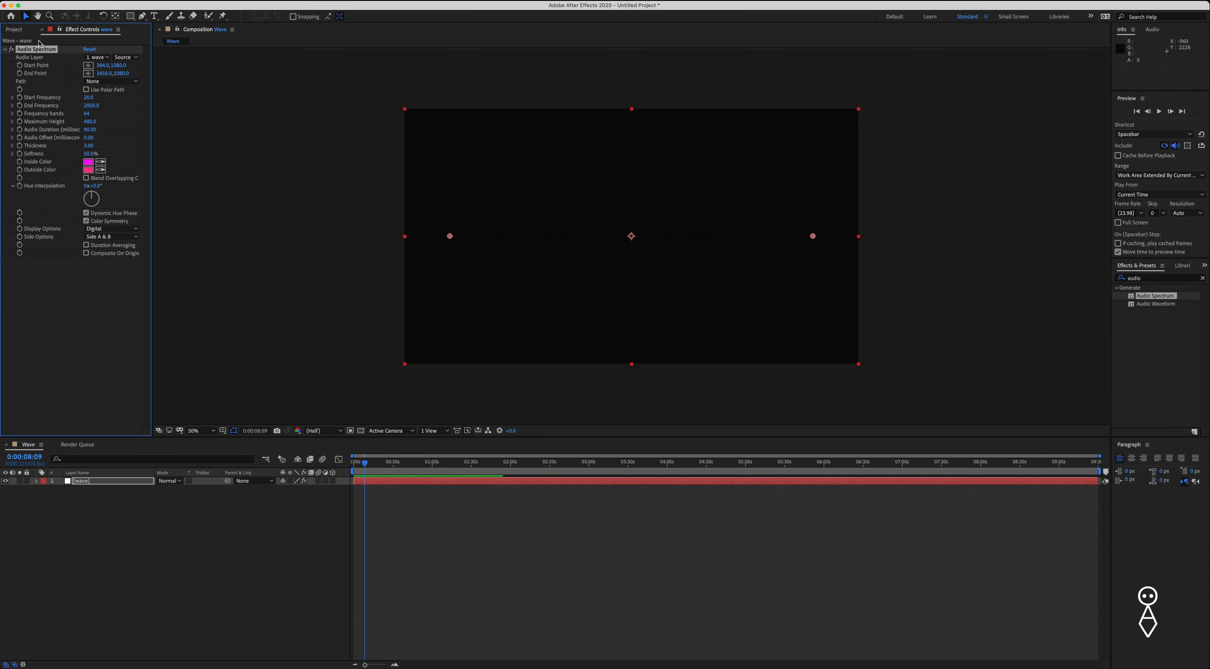
Step: Add Keyframe capture audio.wav to the composition as a layer below the wave solid
left_click(15, 29)
left_click(34, 115)
left_click_drag(35, 116, 177, 534)
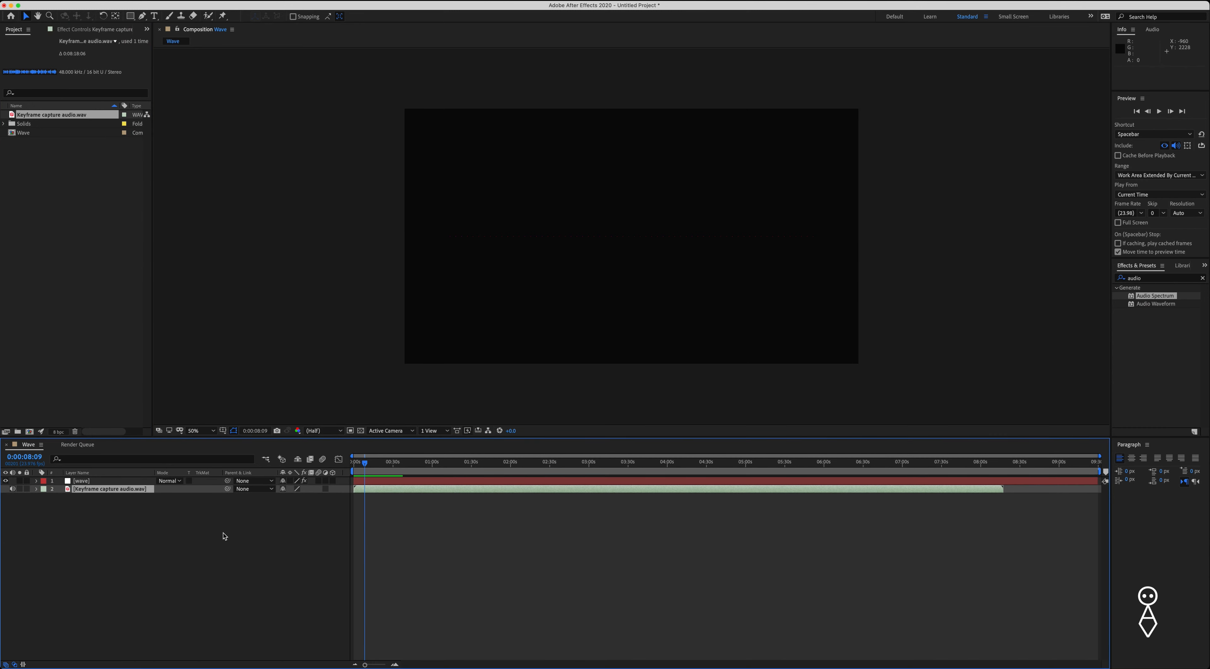
Step: Play the composition from about 5 seconds to listen to the audio, adjusting the system volume
left_click_drag(371, 467, 362, 466)
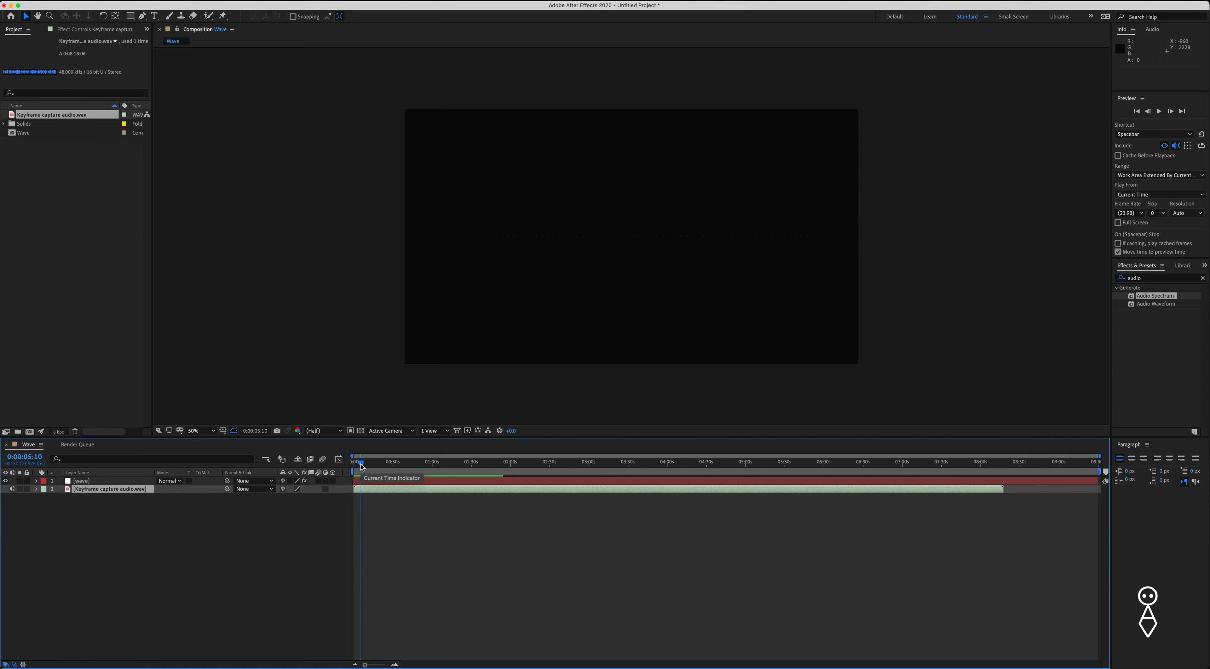
key("space")
key("XF86AudioRaiseVolume")
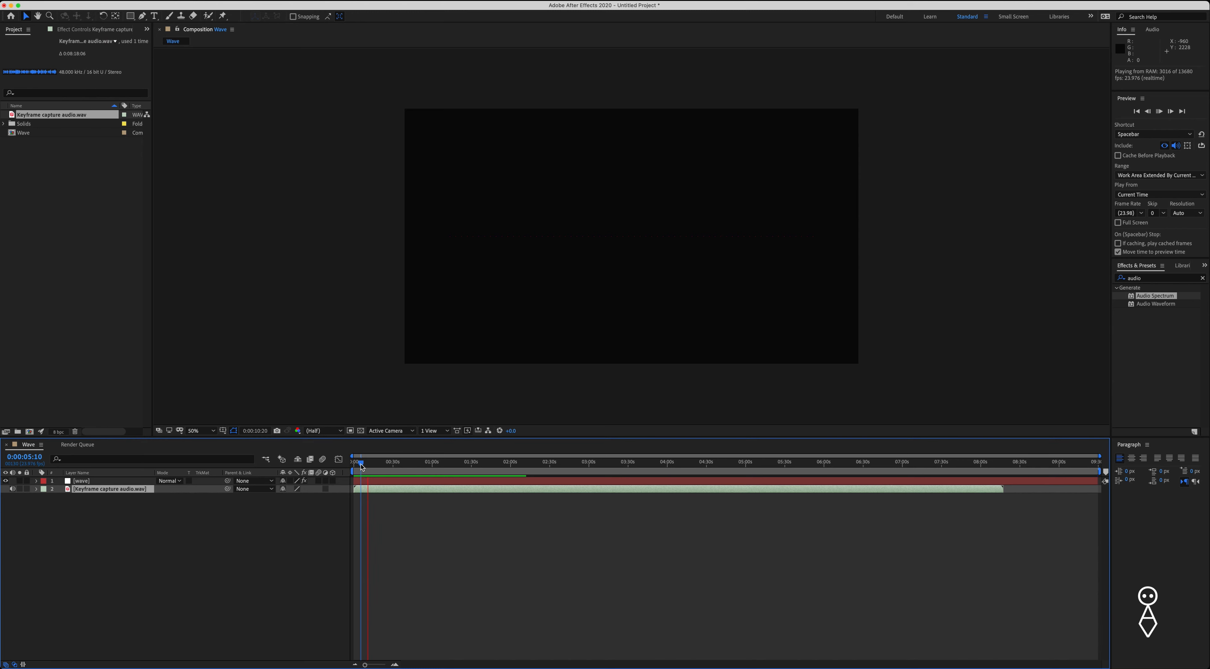
key("space")
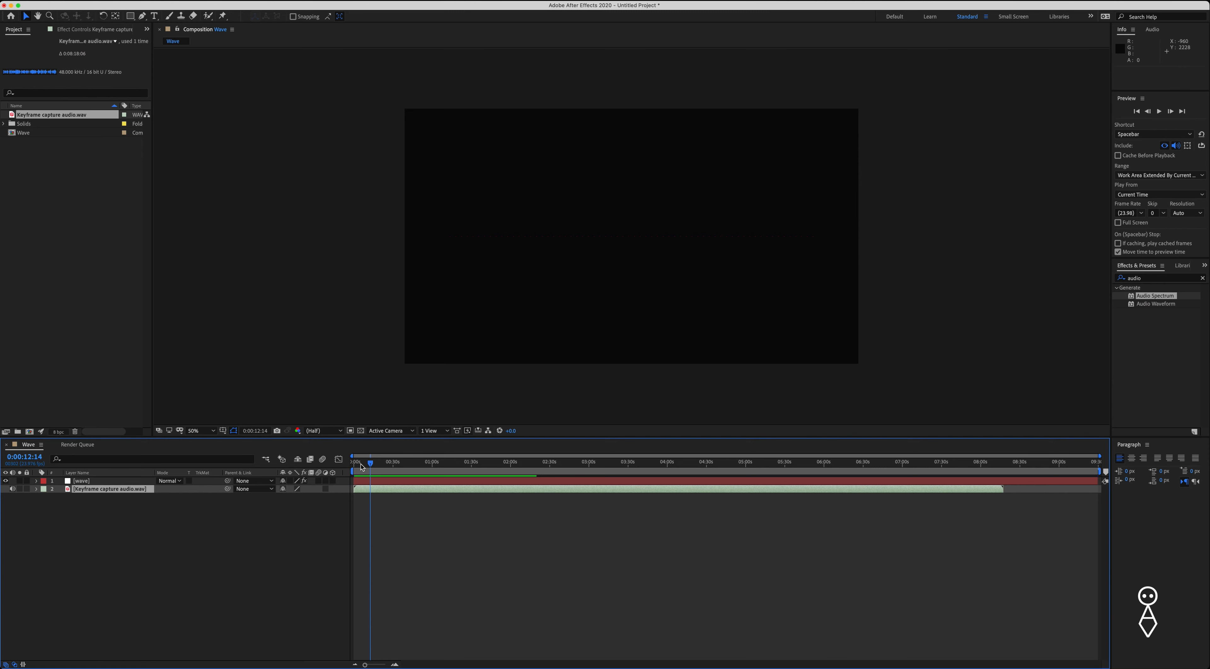
key("XF86AudioLowerVolume")
Step: Set the wave solid's Audio Spectrum audio layer to Keyframe capture audio.wav and preview the animation
left_click(408, 481)
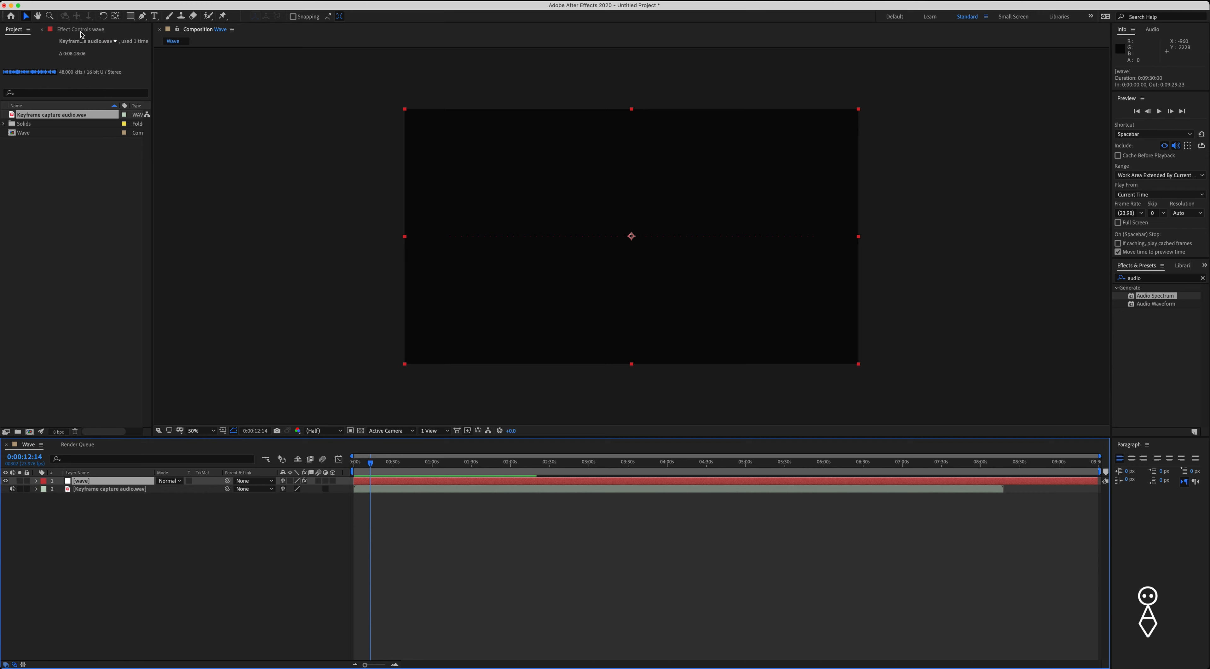
left_click(81, 31)
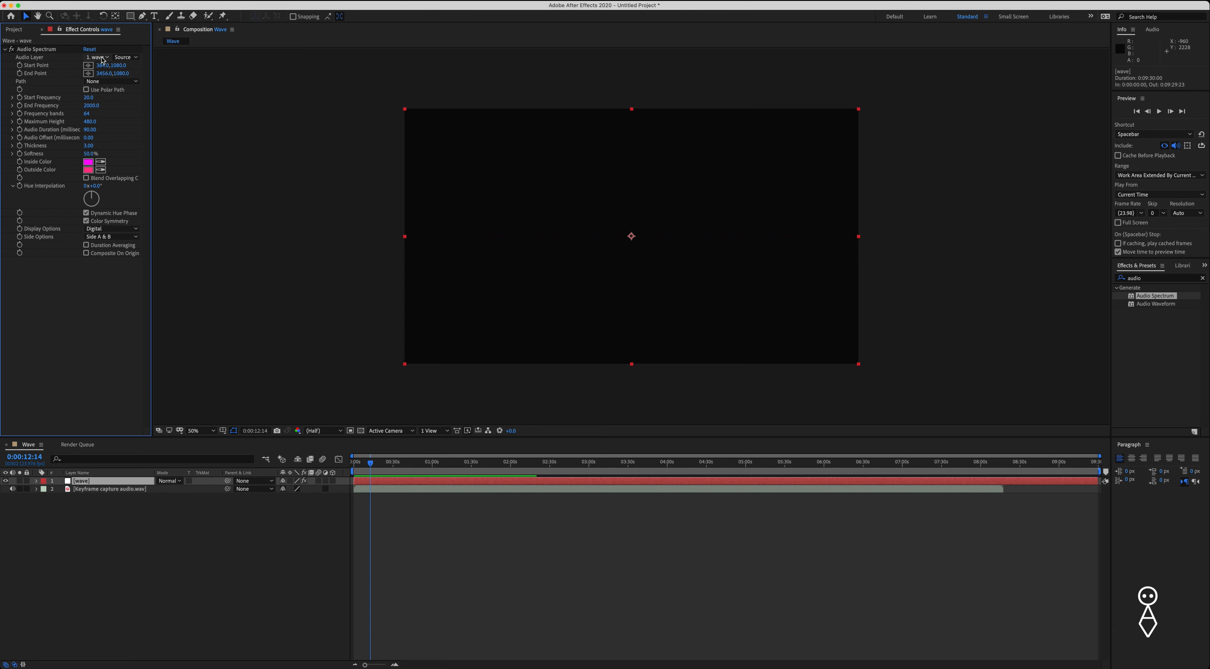
left_click(103, 60)
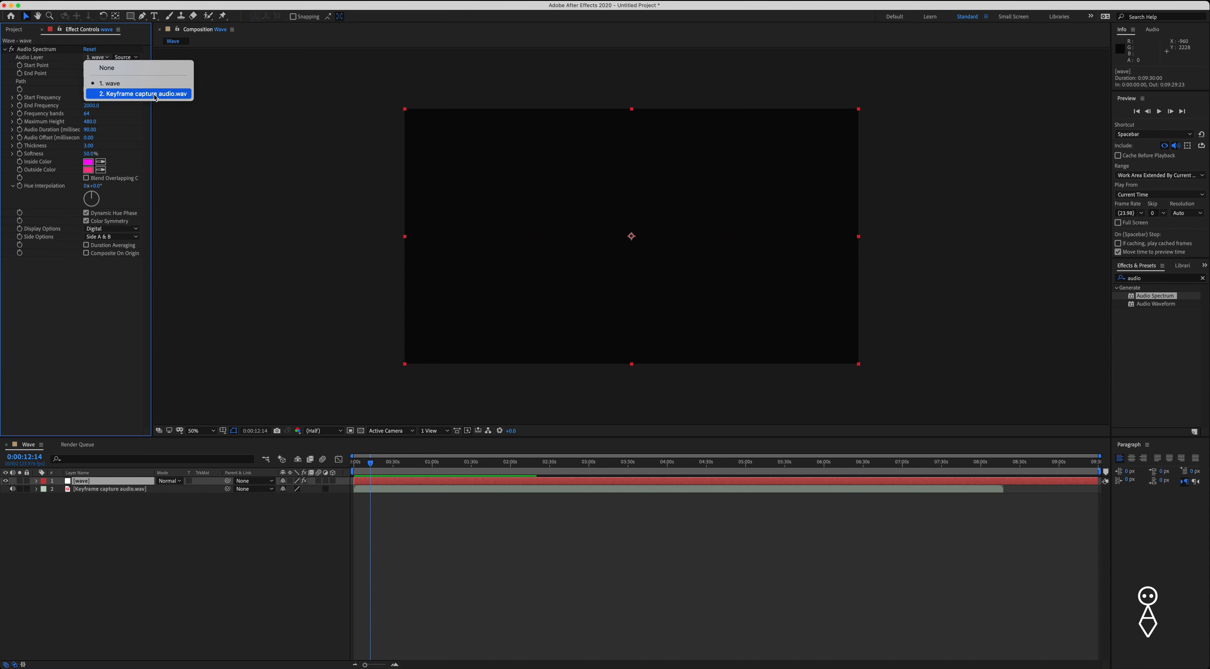
left_click(155, 97)
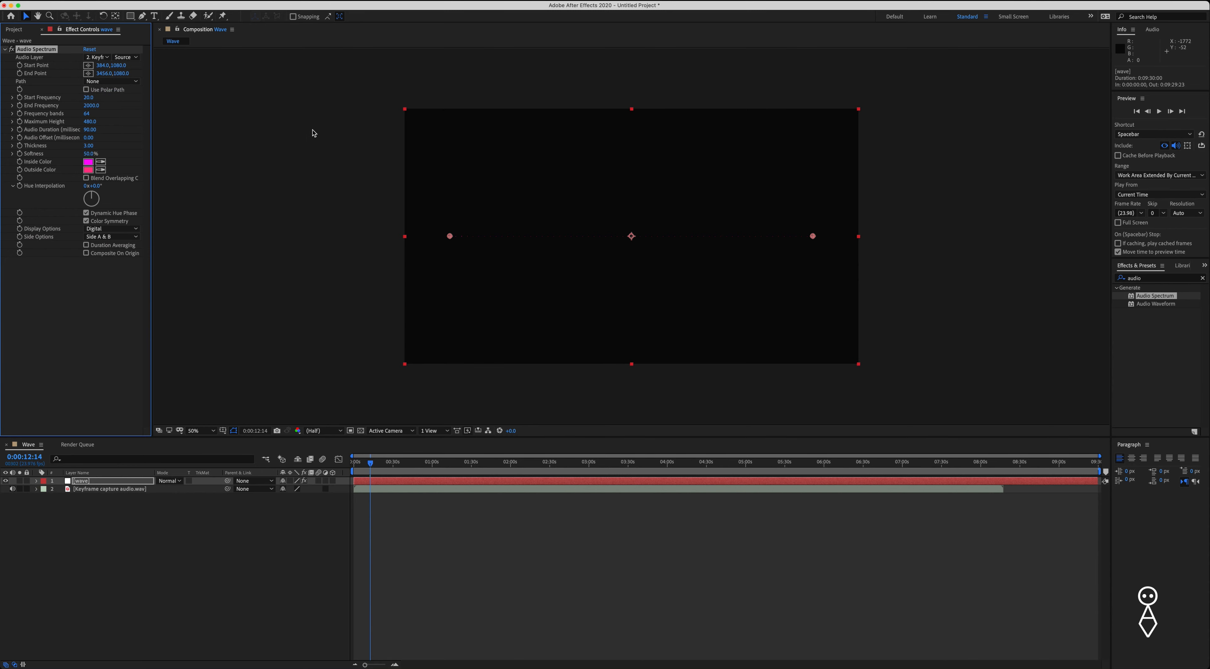
key("space")
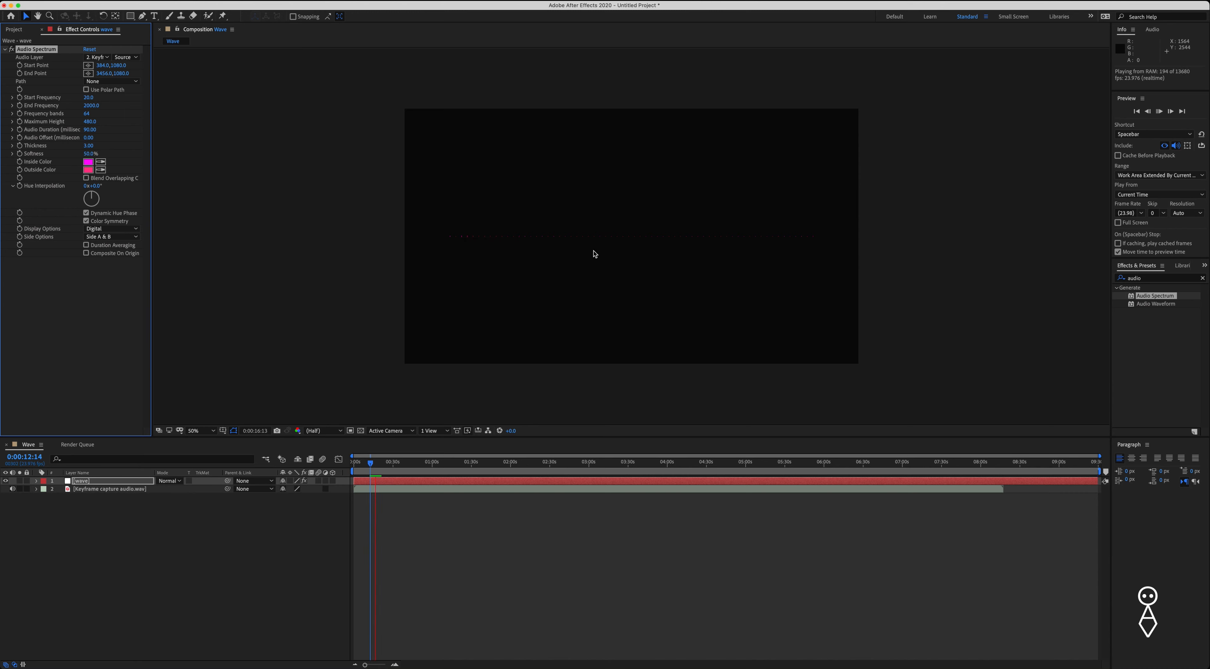
key("XF86AudioLowerVolume")
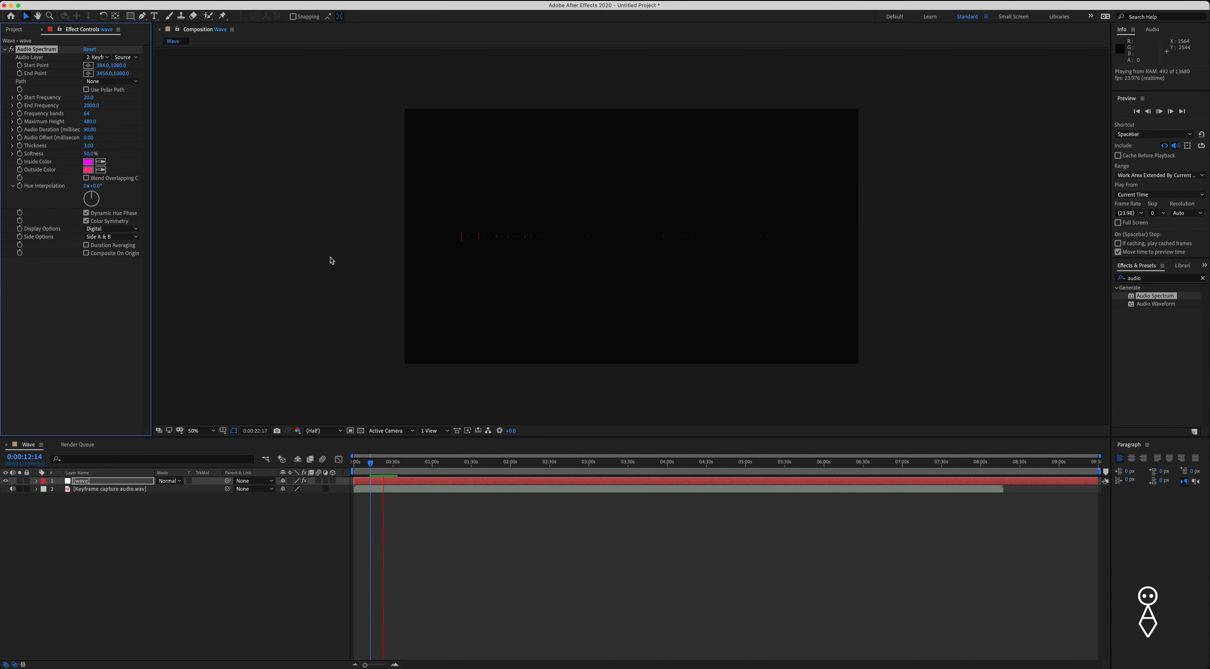
key("space")
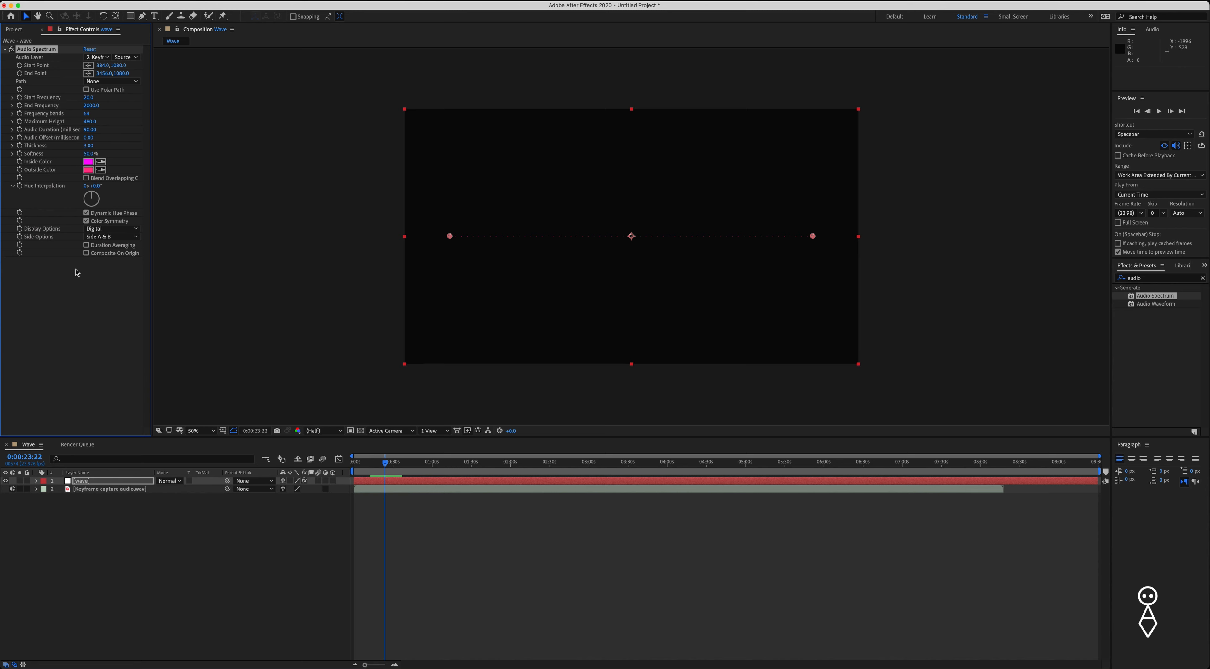
Step: Widen the spectrum by setting the Start Point X to 94 and the End Point X to 3735
left_click(100, 65)
type("94")
key("Return")
left_click(102, 74)
type("3735")
key("Return")
Step: Set the spectrum's End Frequency to 900 and preview it from about 13 seconds
left_click(90, 106)
type("900")
key("Return")
left_click(372, 468)
key("space")
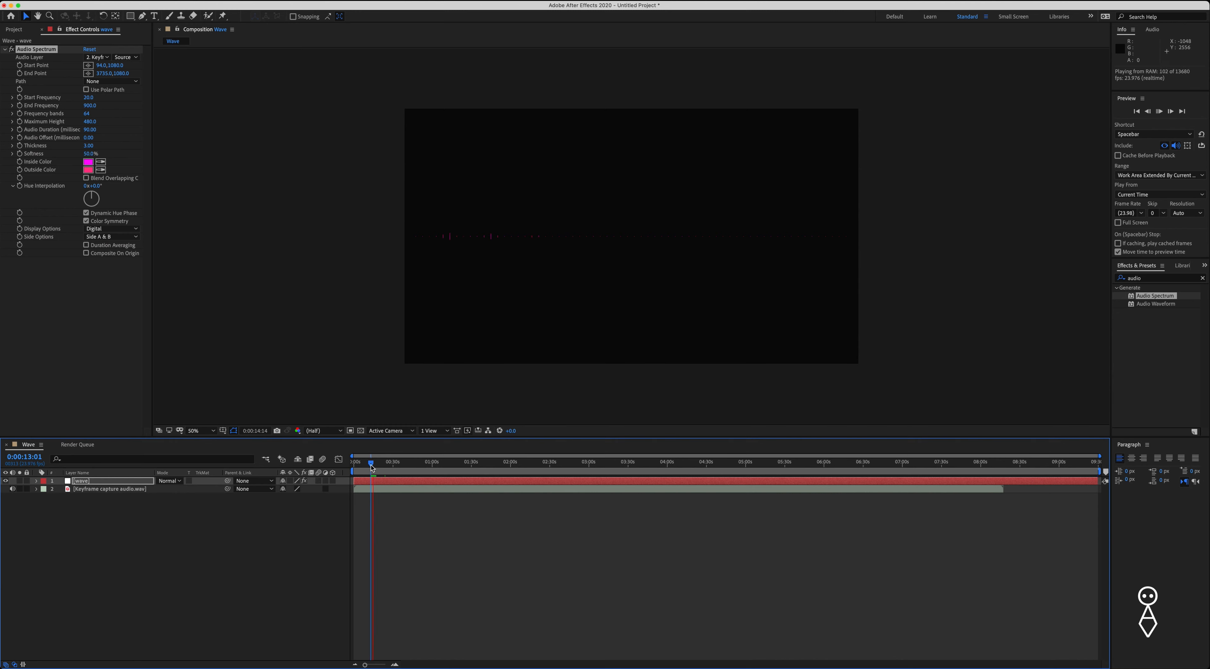
key("space")
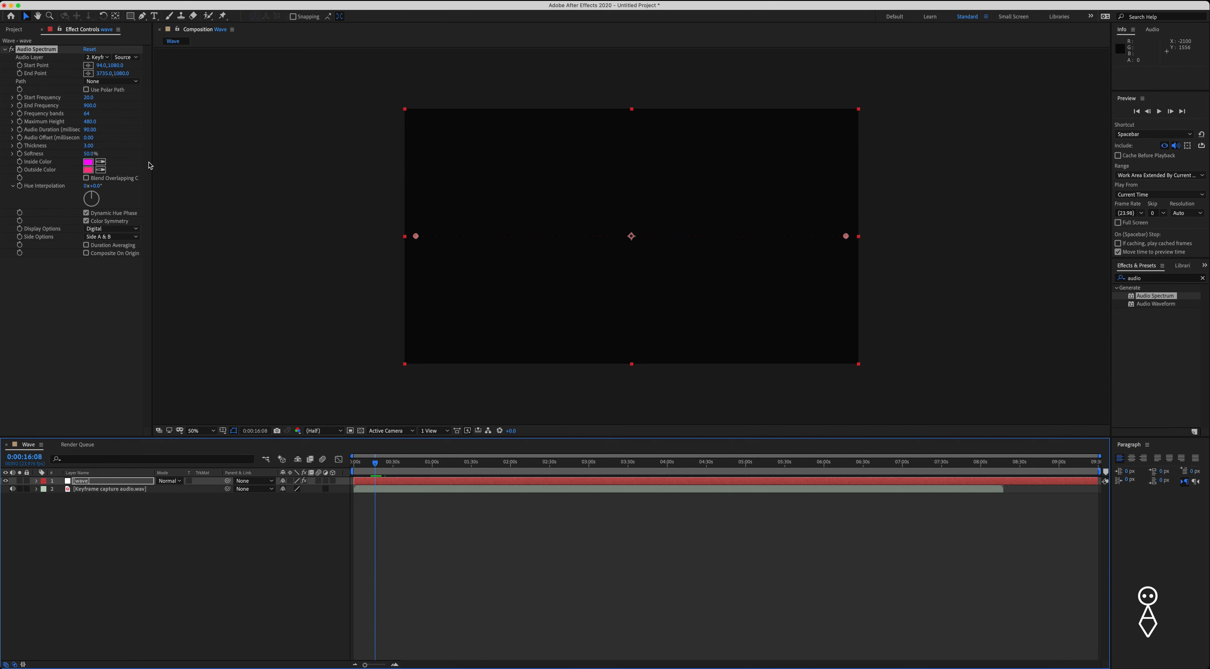
Step: Set the spectrum's Frequency bands to 138 and preview the animation
left_click(87, 114)
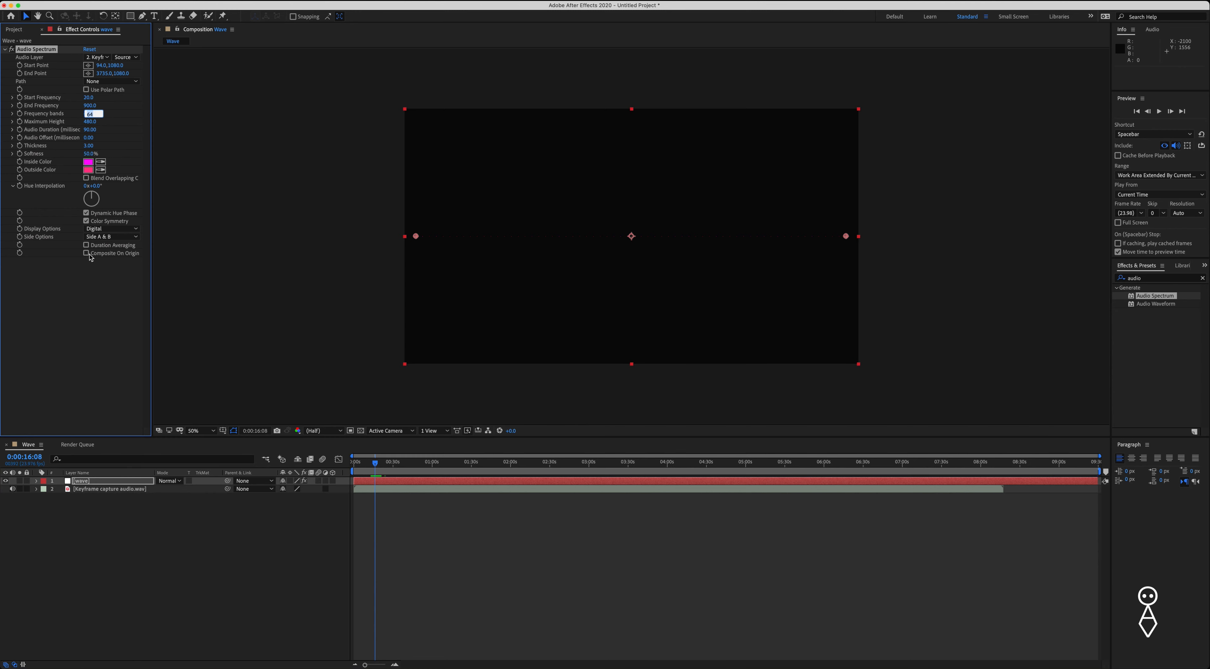
key("Return")
key("space")
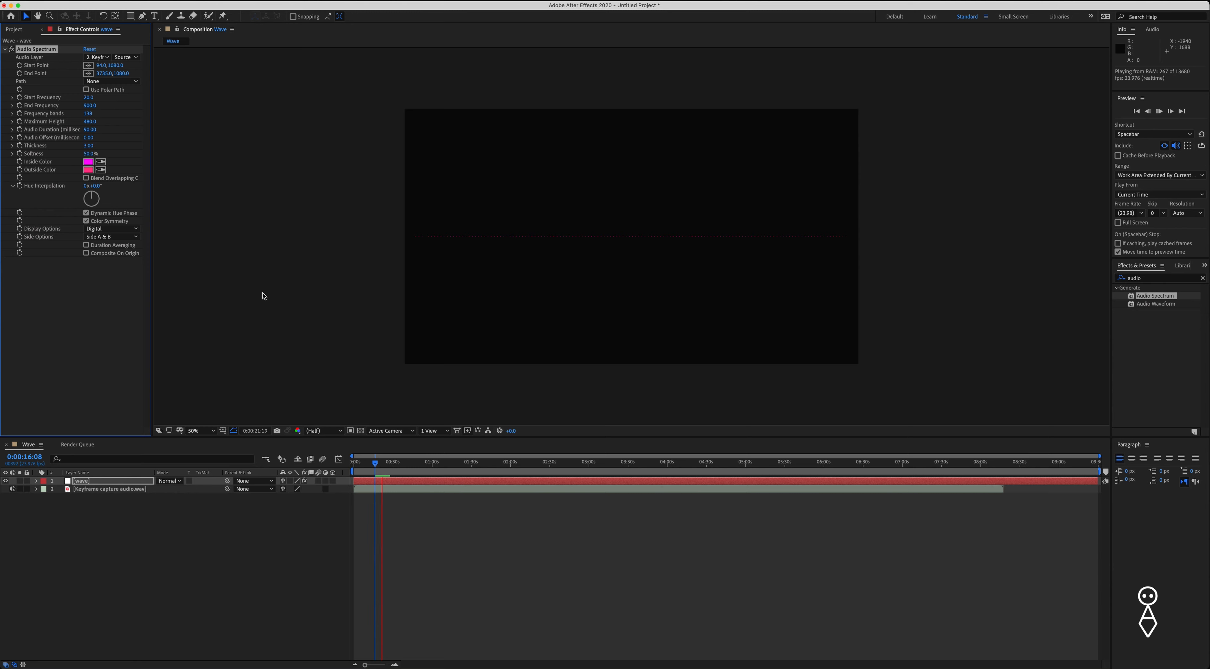
key("space")
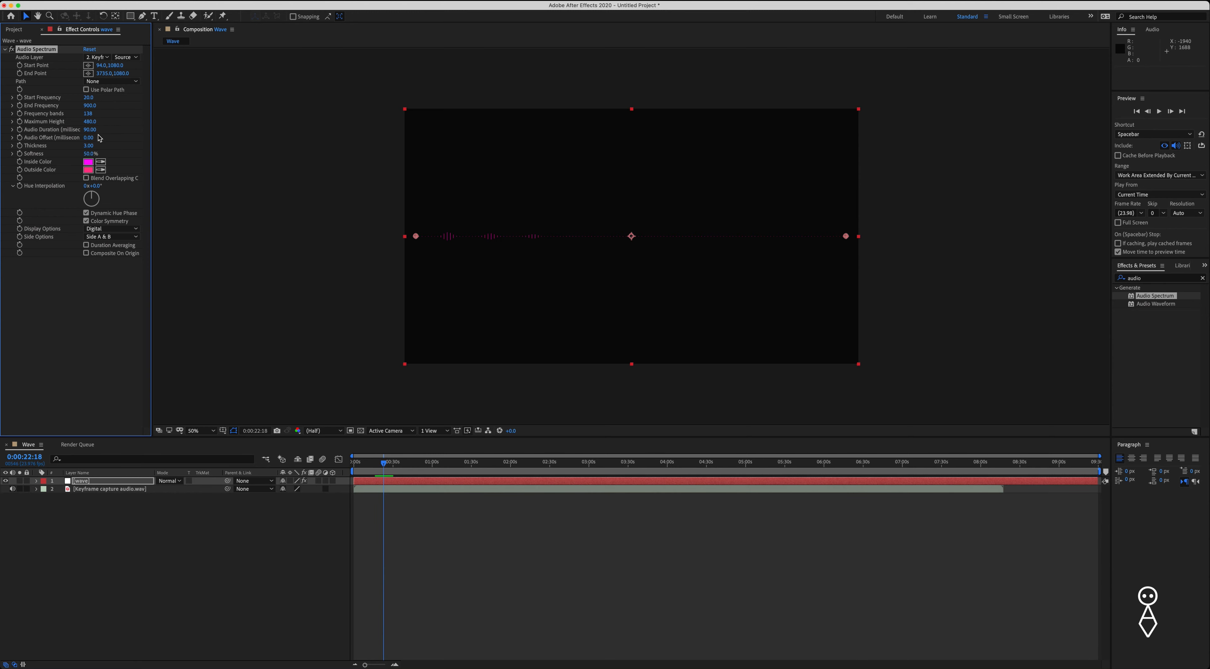
Step: Set the spectrum's Maximum Height to 10450 and play back the taller waveform
left_click(92, 124)
type("10450")
key("Return")
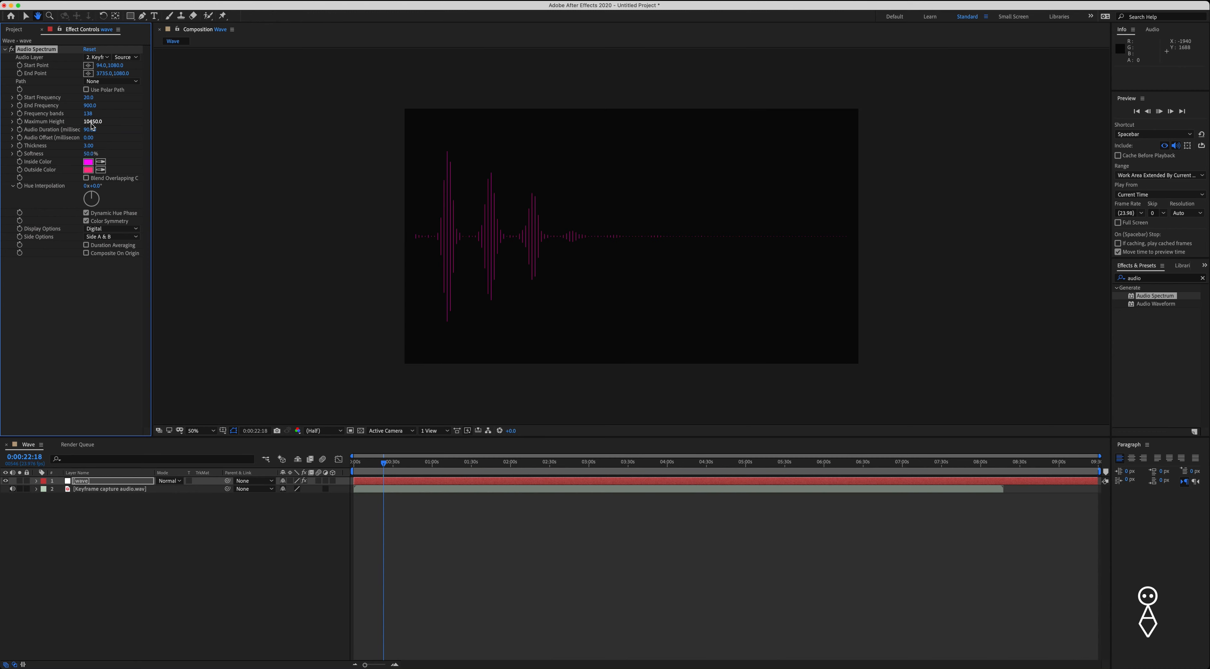
key("space")
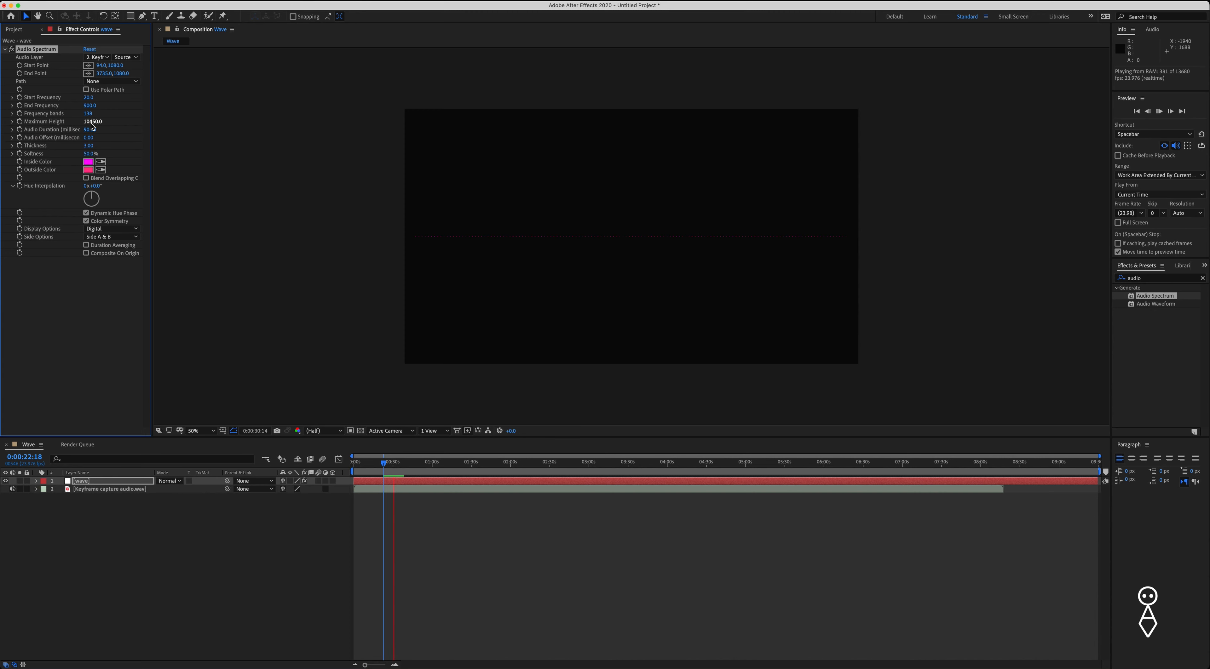
key("space")
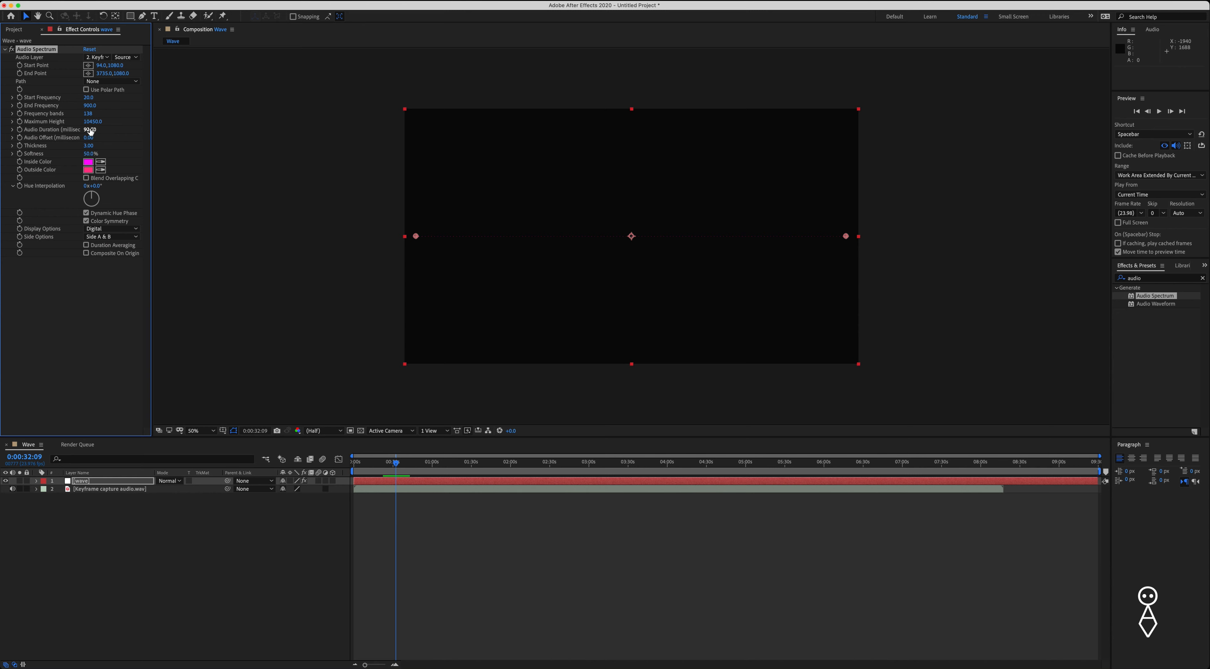
Step: Set the spectrum's Audio Duration to 150 milliseconds and preview the waveform
left_click(91, 130)
type("150")
key("Return")
key("space")
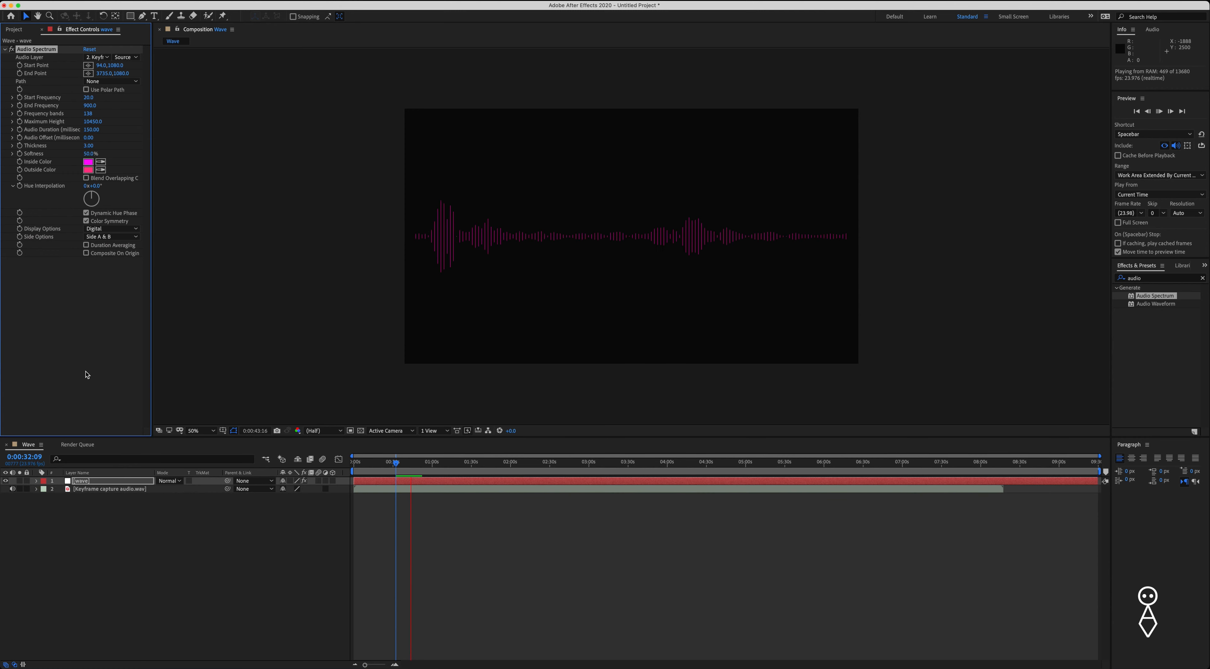
key("space")
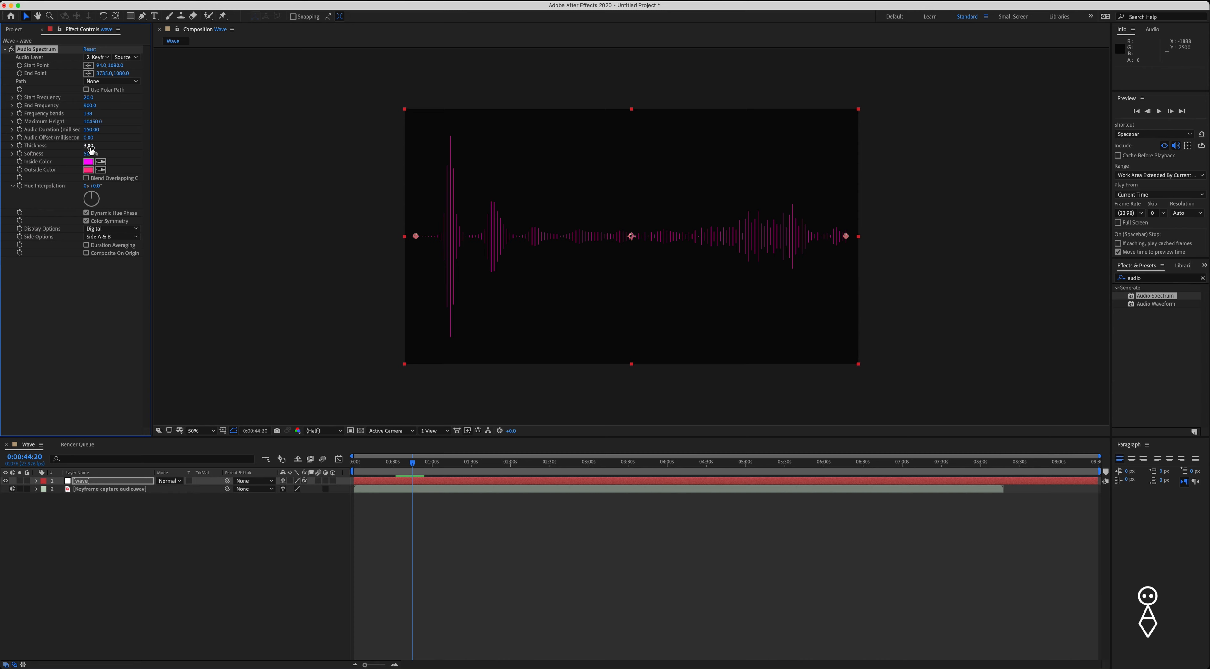
Step: Set the spectrum's Thickness to 9.50 and play back the thicker bars
left_click(89, 147)
key("Return")
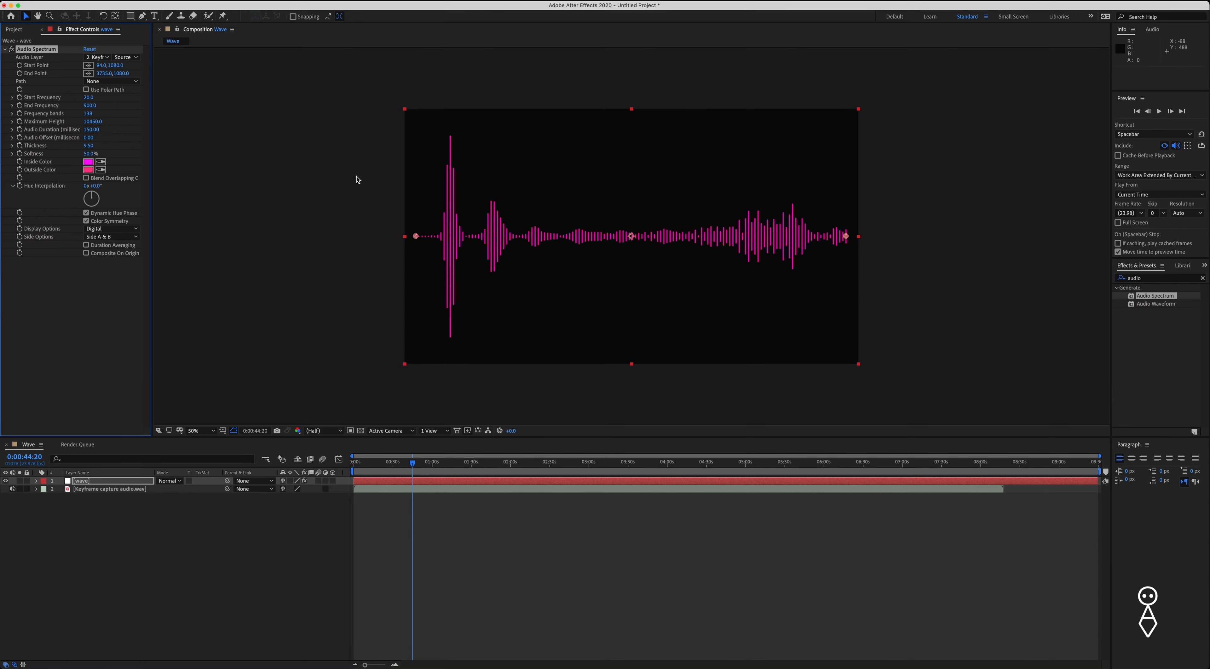
key("space")
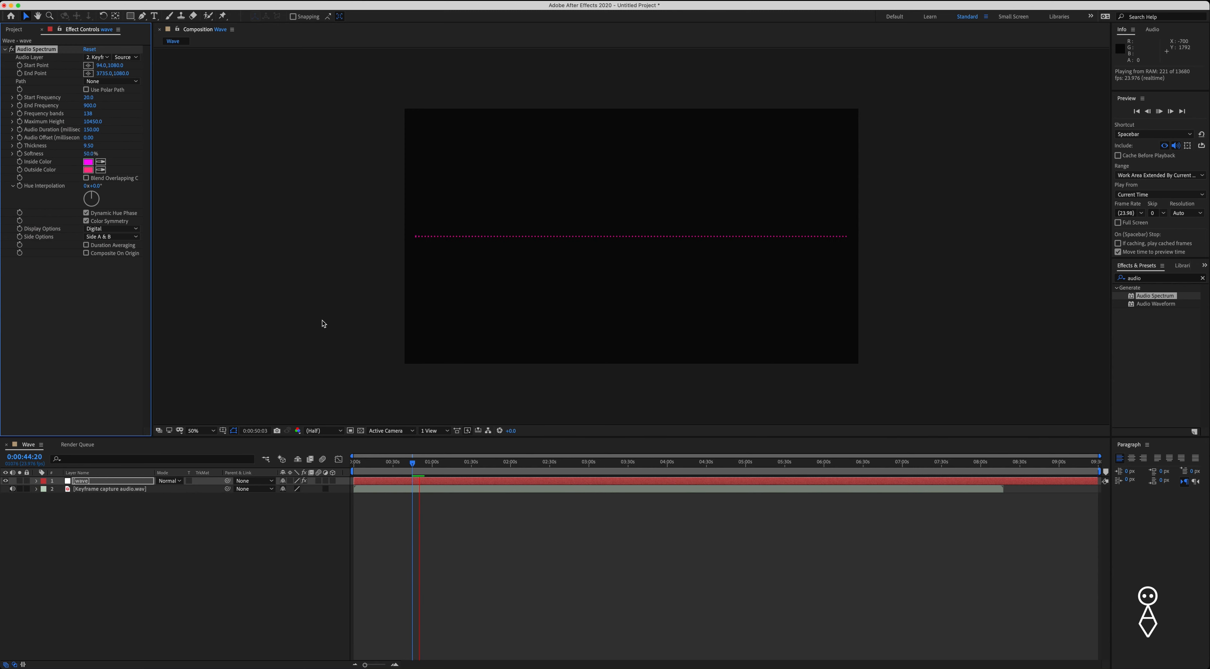
key("space")
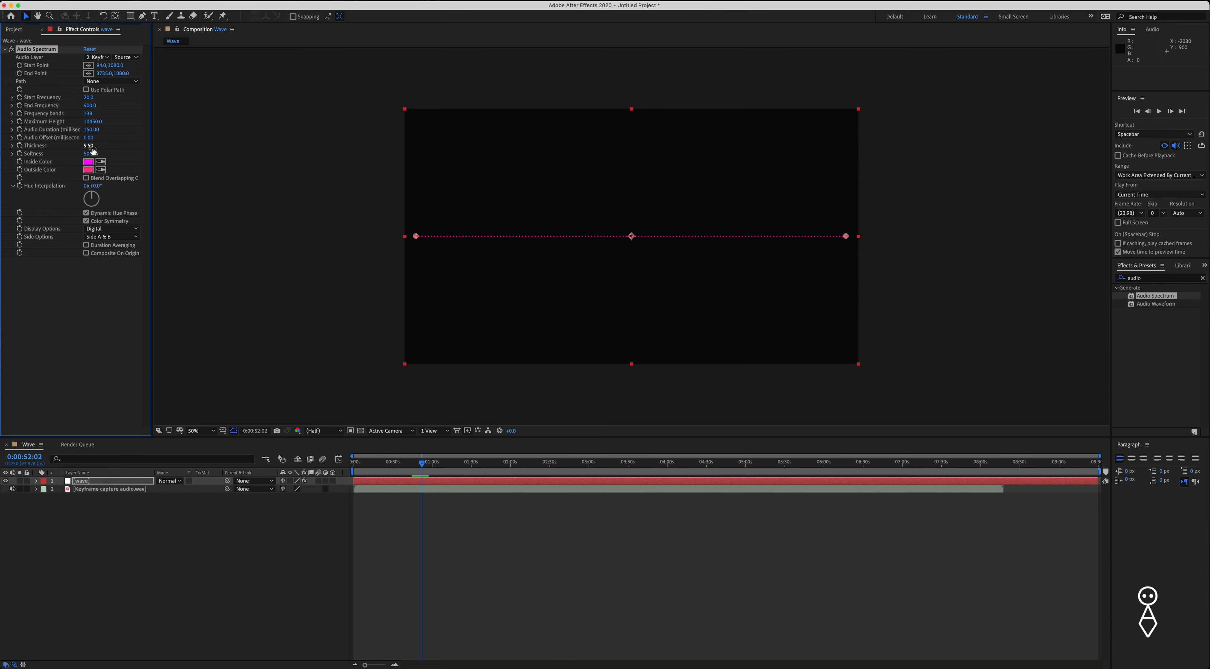
Step: Move the current time to about 48 seconds and try the spectrum's Softness at 0%
left_click(88, 154)
left_click(417, 467)
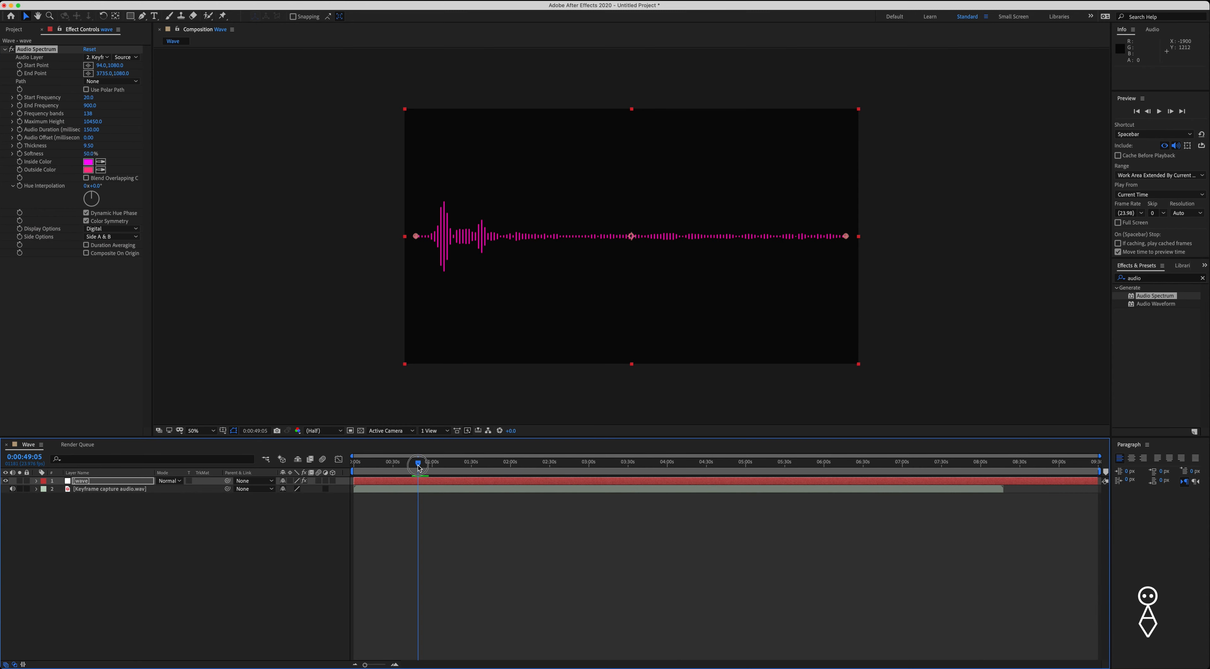
left_click_drag(417, 466, 417, 466)
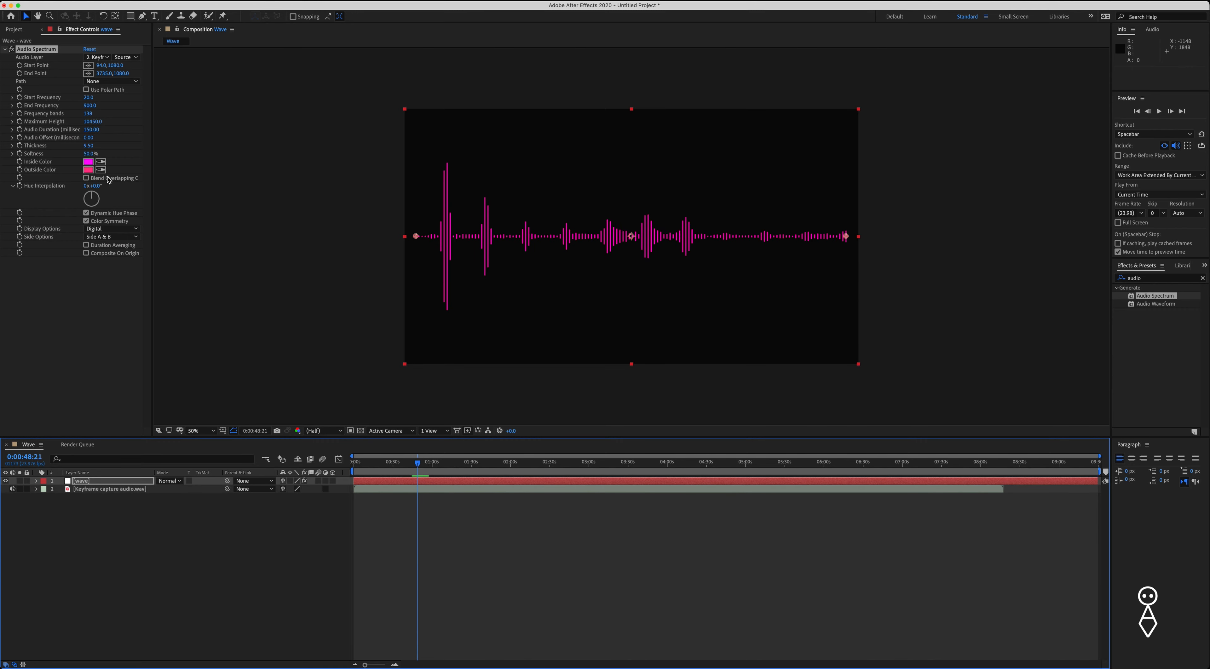
left_click(89, 155)
type("98")
key("Return")
left_click_drag(89, 155, 2, 159)
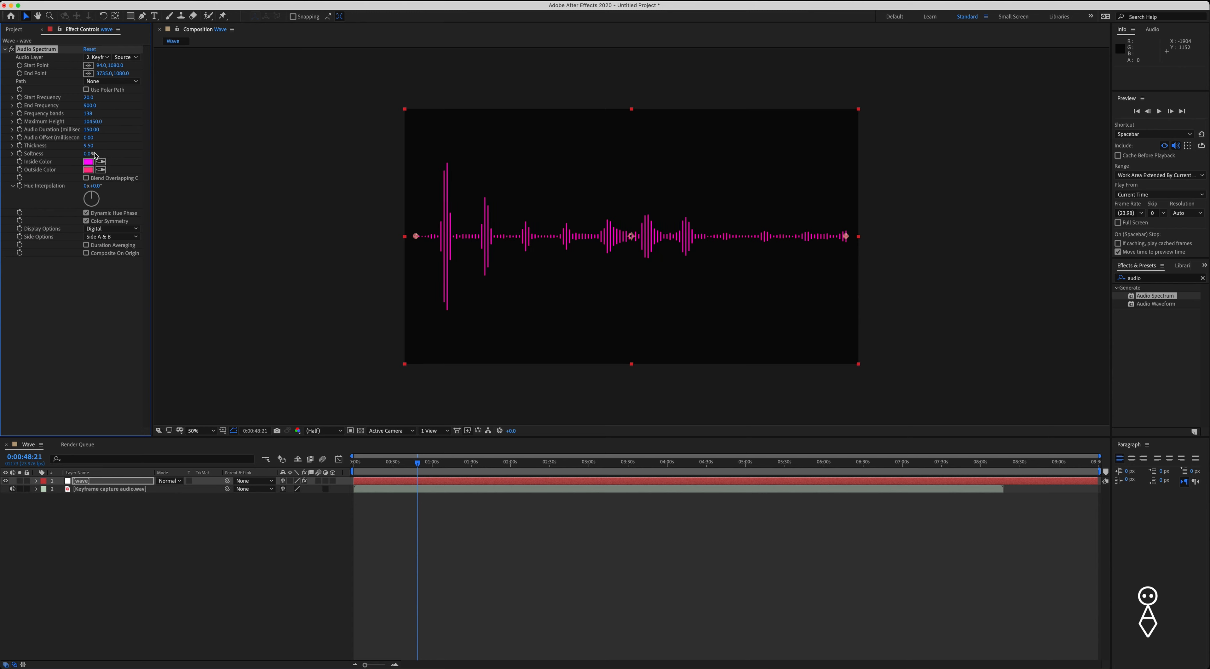
Step: Set the spectrum's Softness to 98% and preview the animation
left_click_drag(86, 154, 355, 153)
left_click(90, 154)
type("98")
key("Return")
key("space")
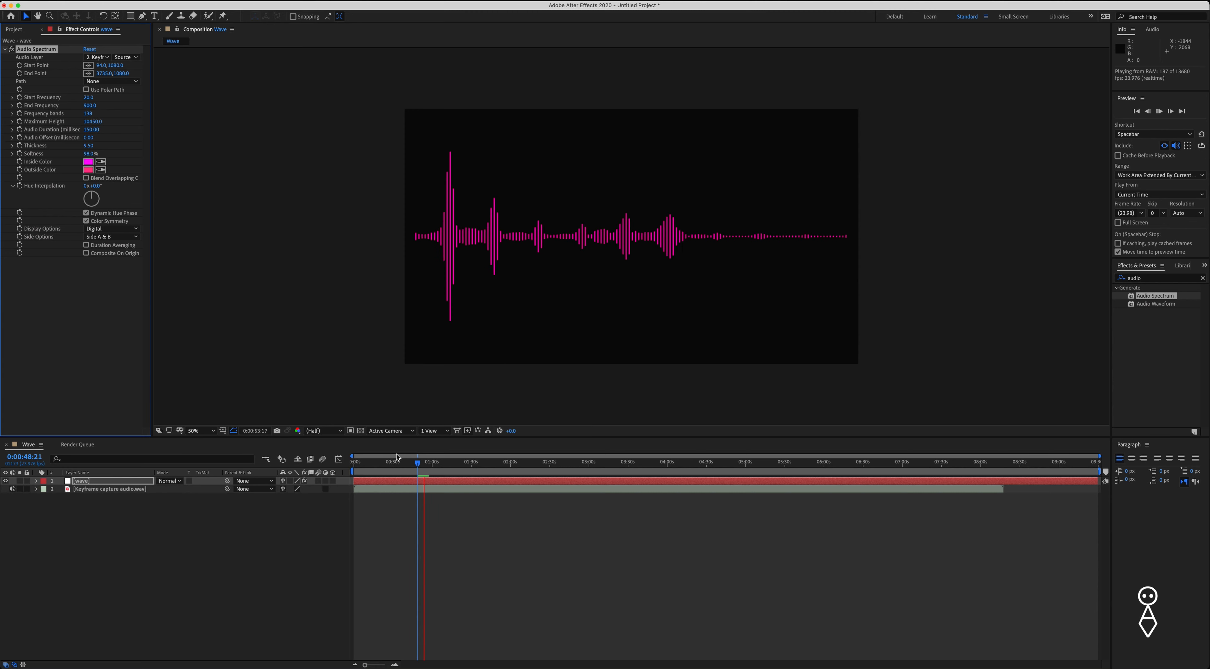
key("space")
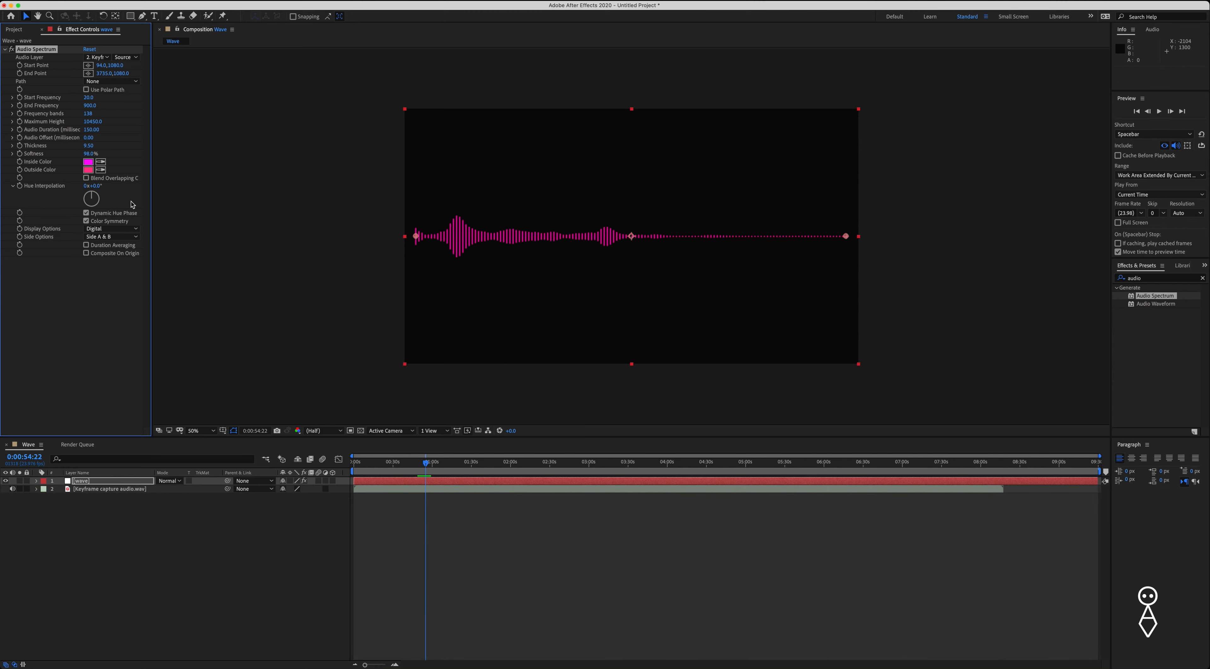
Step: Change the spectrum's Inside Color to cyan 00D1DC and sample the same cyan for the Outside Color
left_click(89, 162)
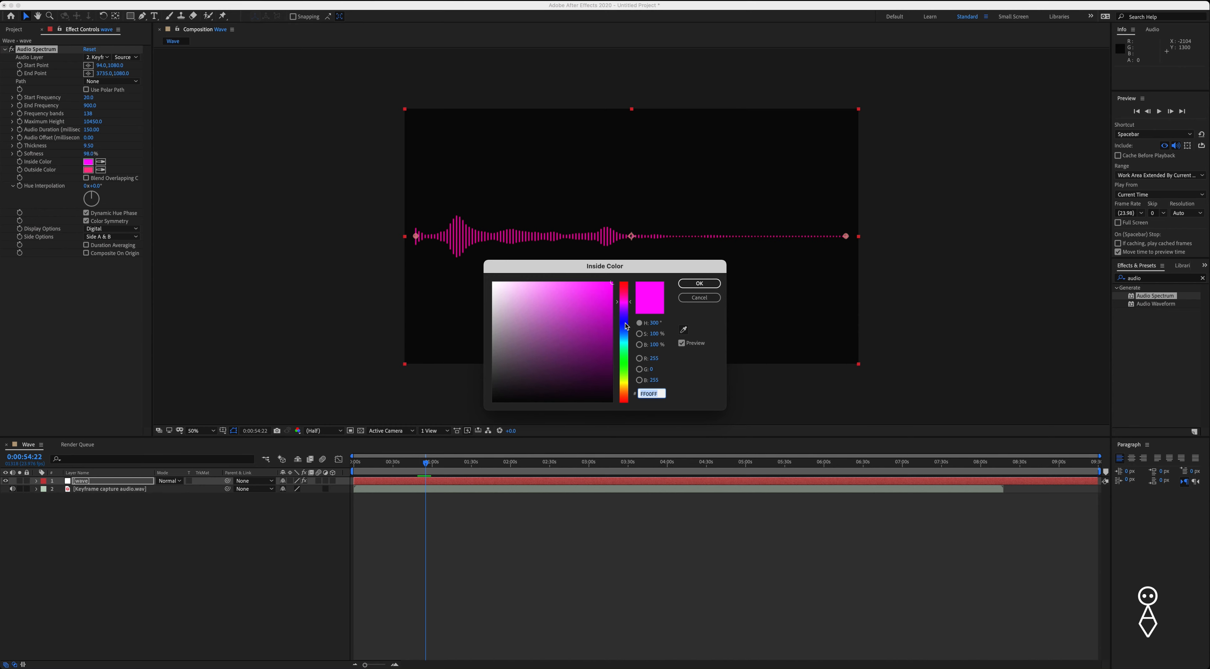
mouse_move(629, 329)
left_mouse_down()
mouse_move(626, 345)
mouse_move(626, 333)
mouse_move(608, 337)
mouse_move(628, 299)
left_mouse_up()
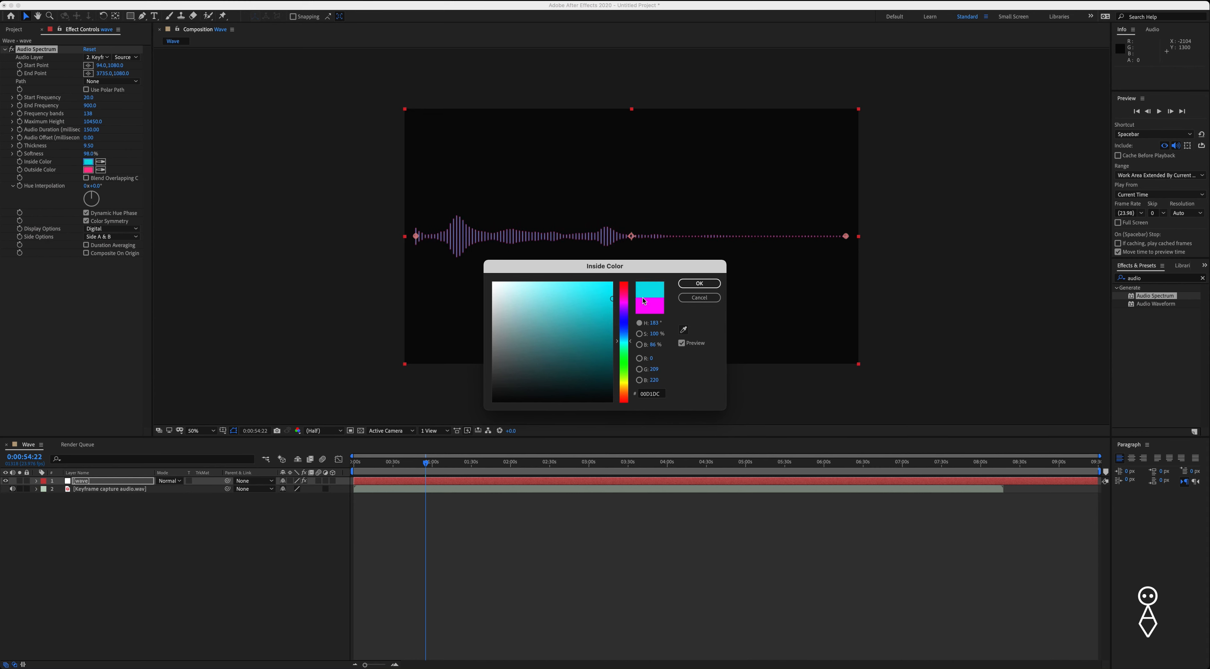
left_click(694, 283)
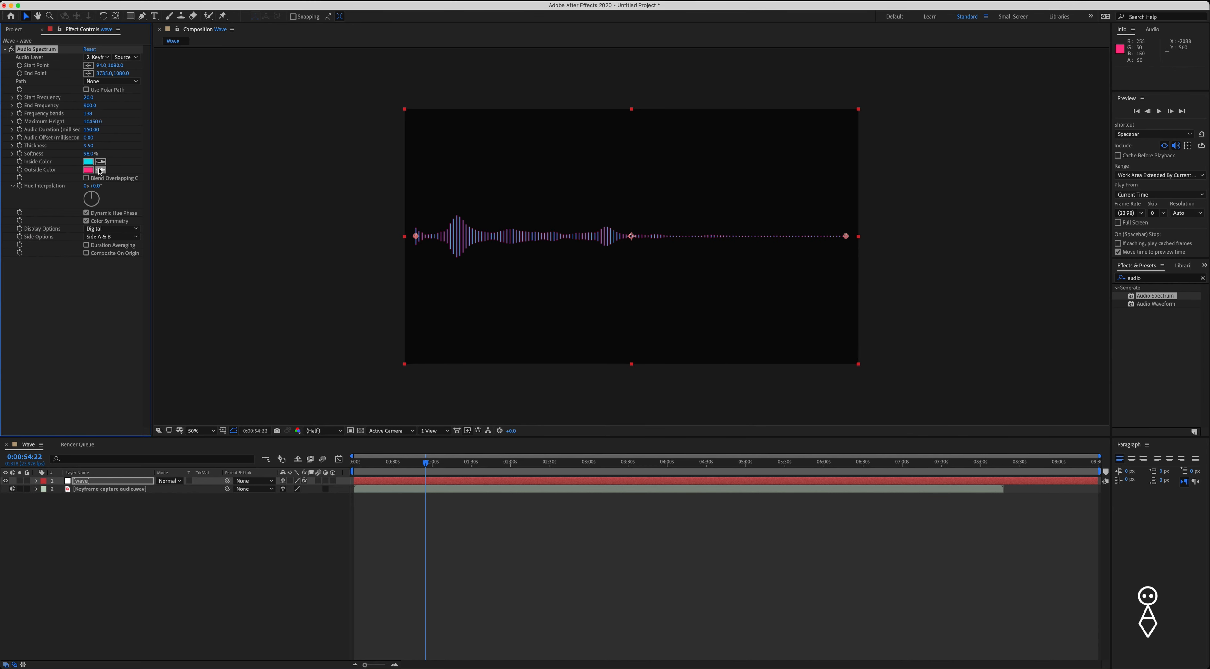
left_click(101, 170)
left_click(88, 162)
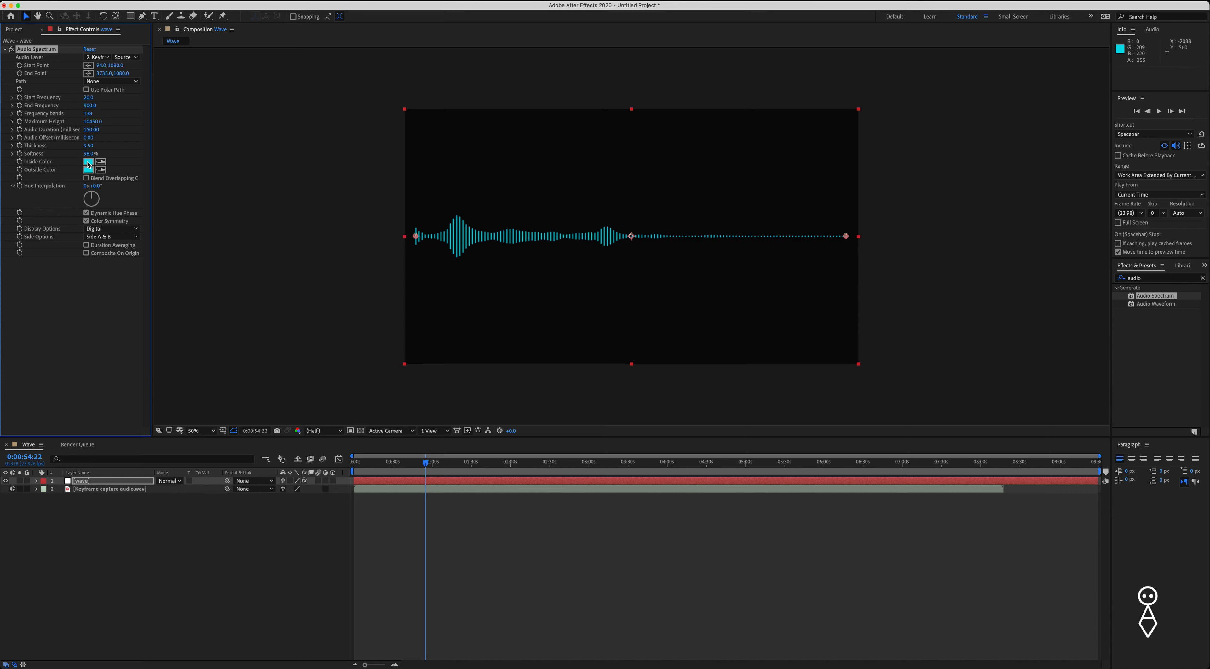
left_click(324, 532)
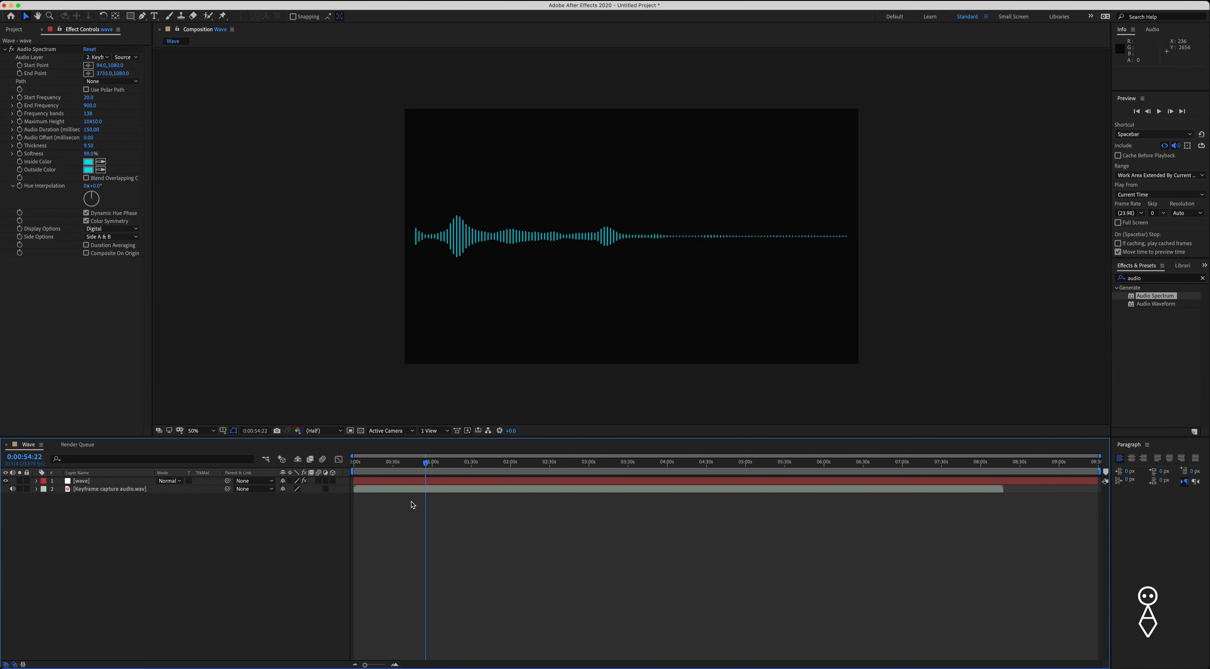
Step: Play back the recoloured waveform with the volume raised and stop at about 1 minute 13 seconds
key("space")
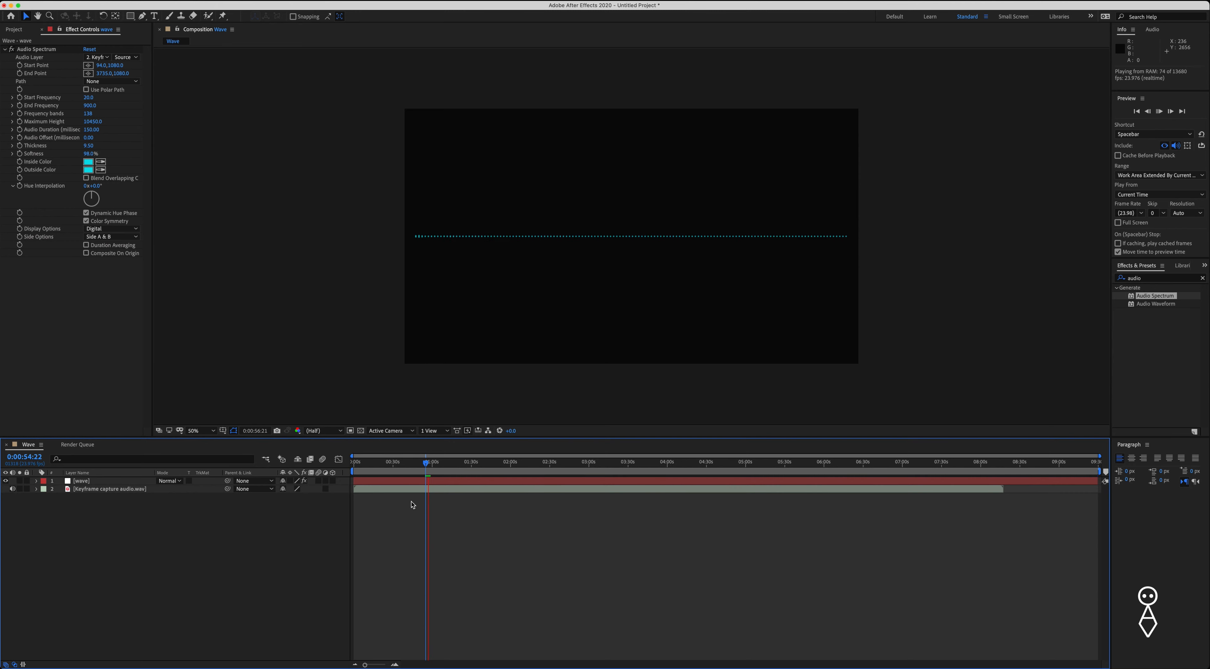
key("XF86AudioRaiseVolume")
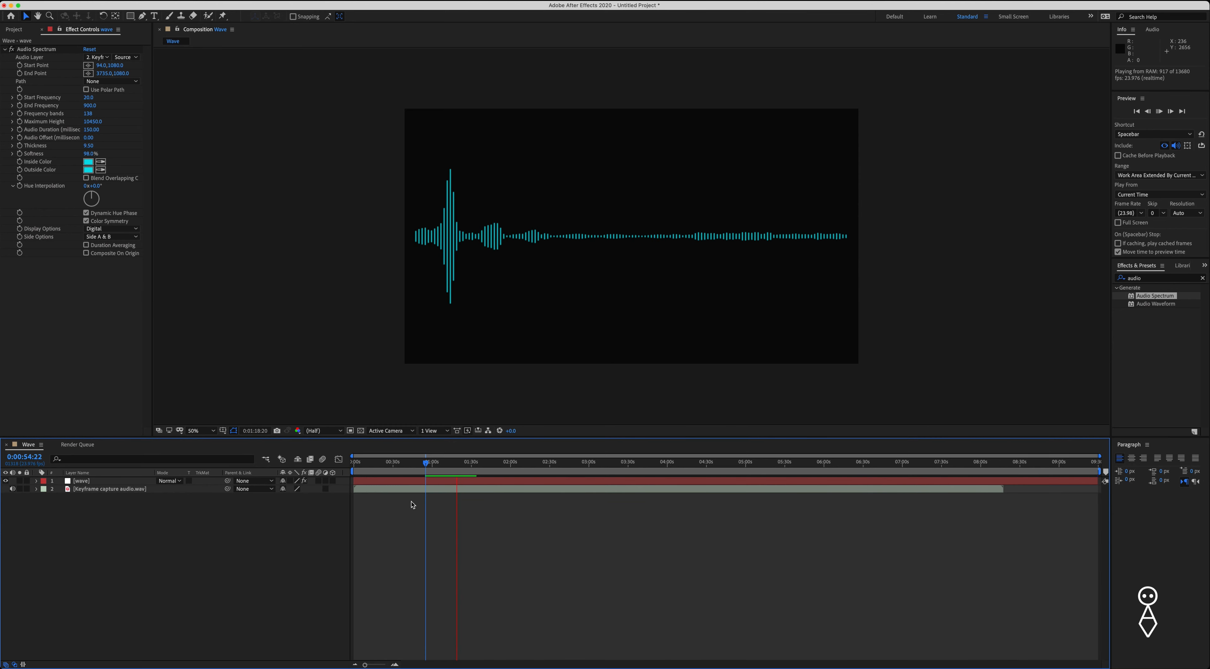
left_click(449, 463)
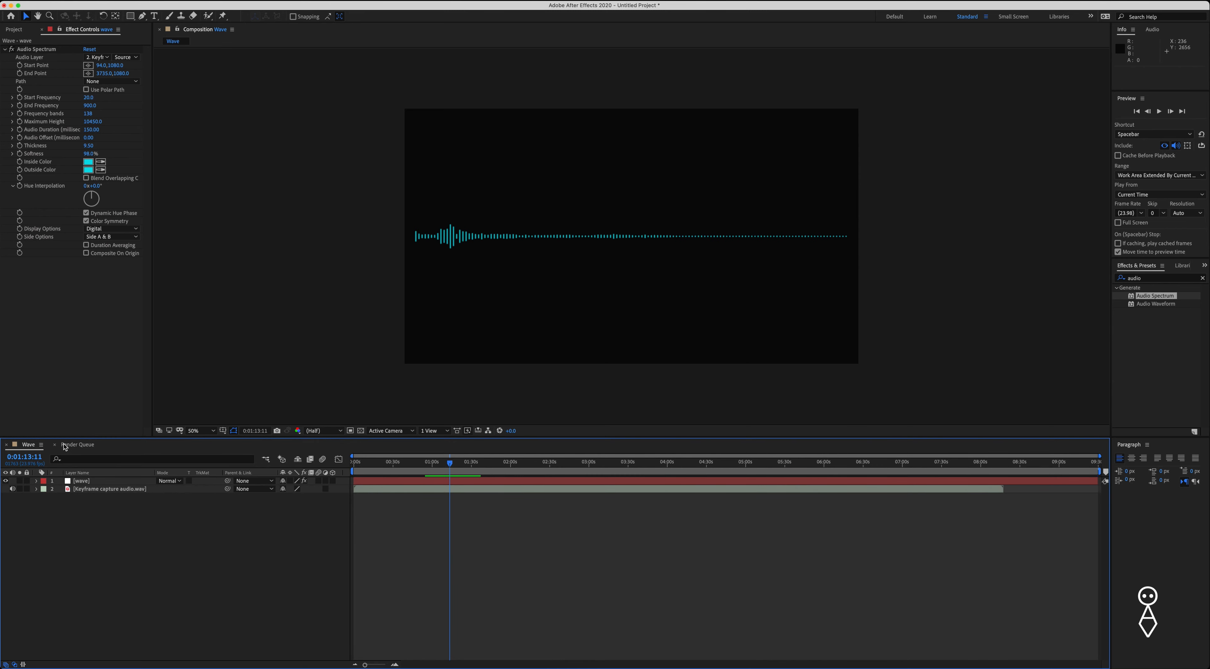
Step: Add the Wave composition to the render queue and check its output file destination
left_click(459, 478)
key("super+m")
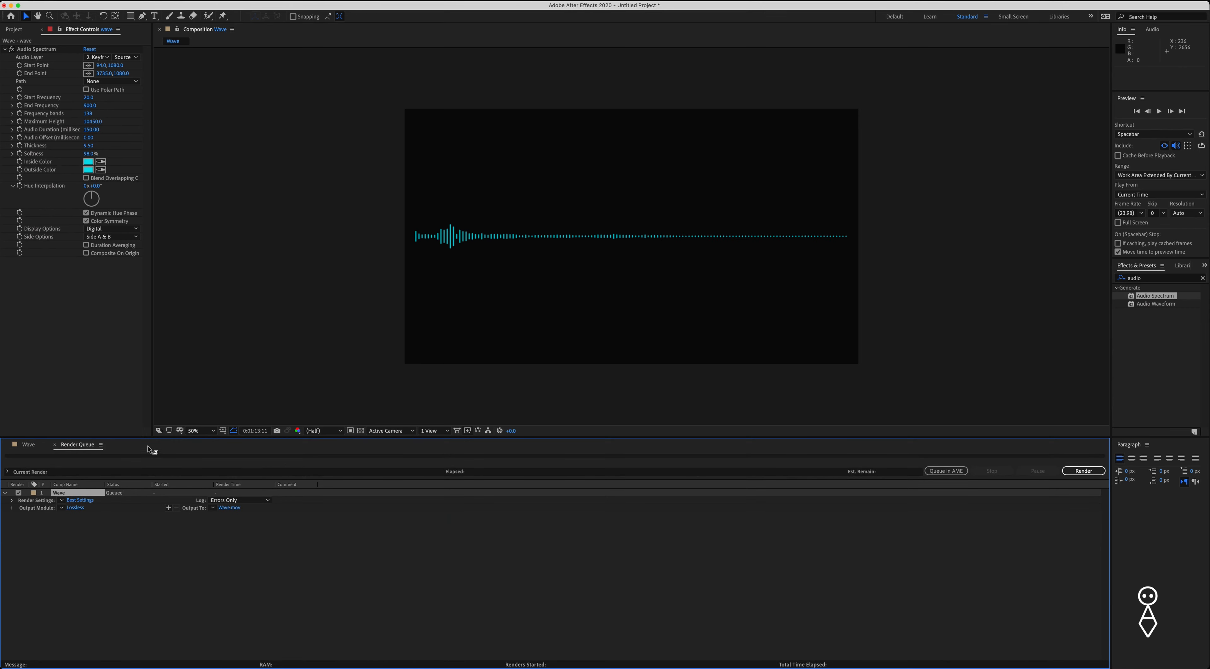
left_click(231, 509)
left_click(814, 315)
Step: Set the render's output module to QuickTime with RGB + Alpha channels and return to the Wave timeline
left_click(75, 507)
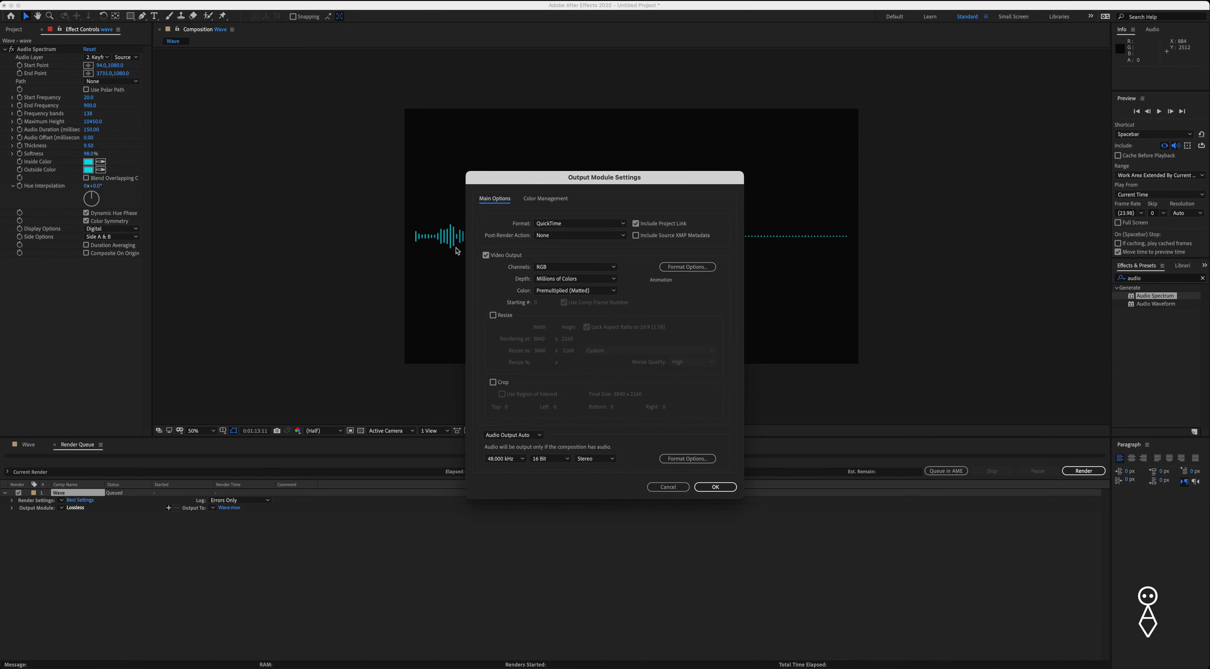
left_click(560, 267)
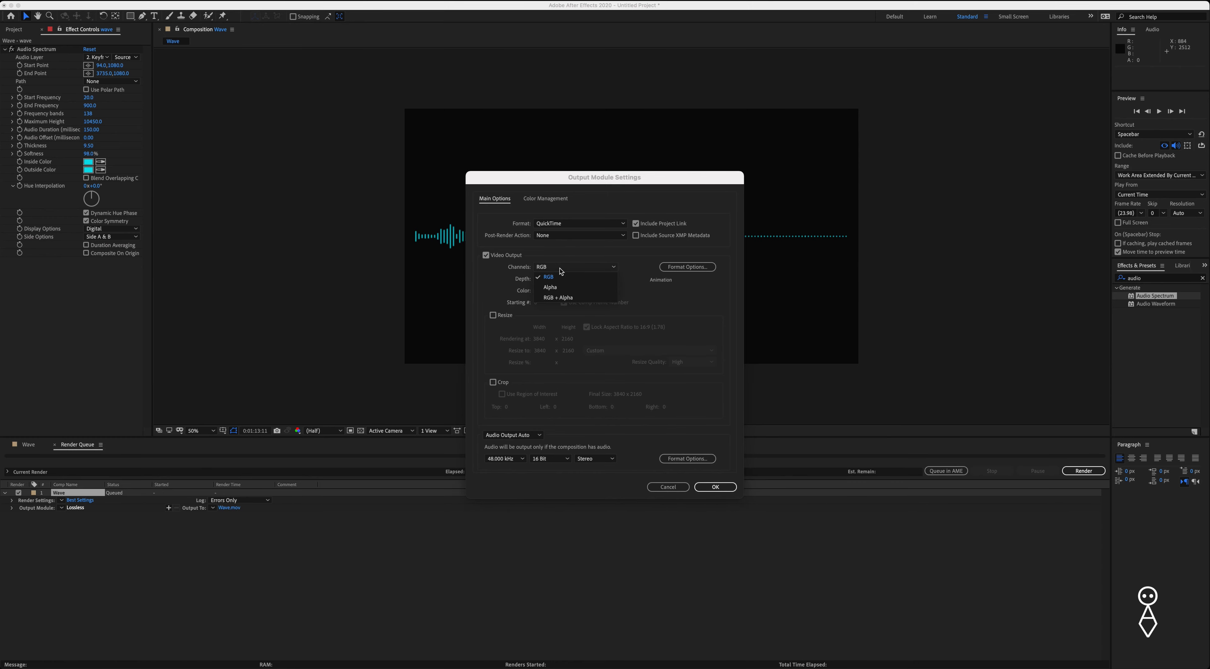
left_click(552, 298)
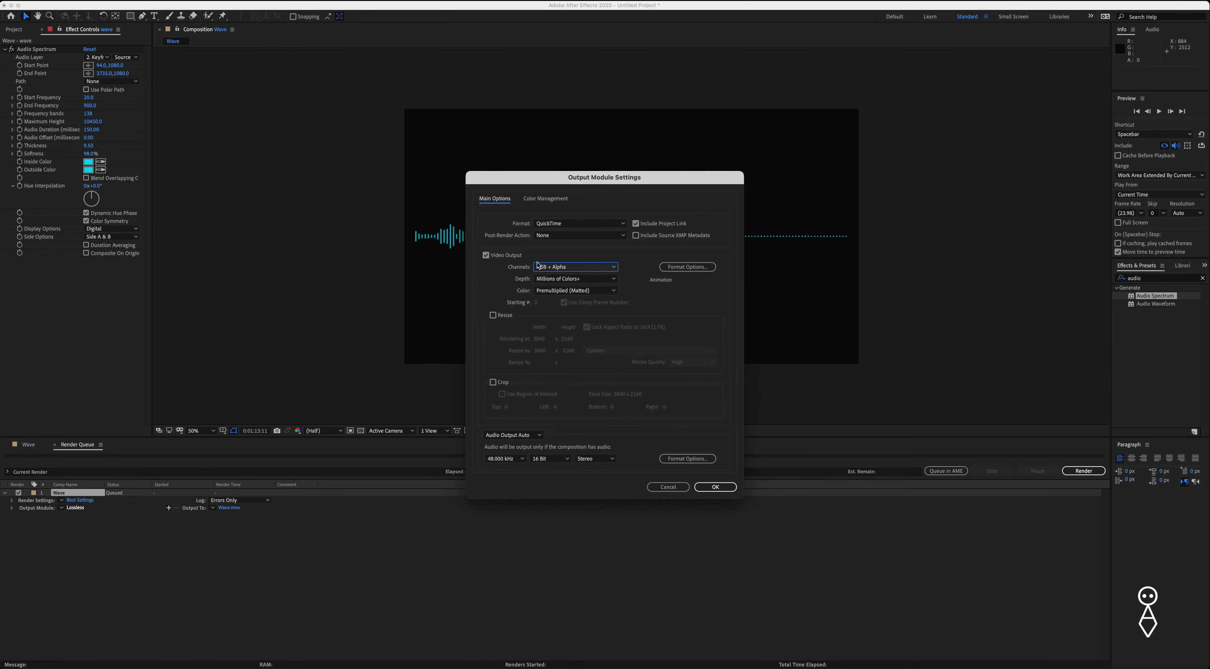
left_click(716, 487)
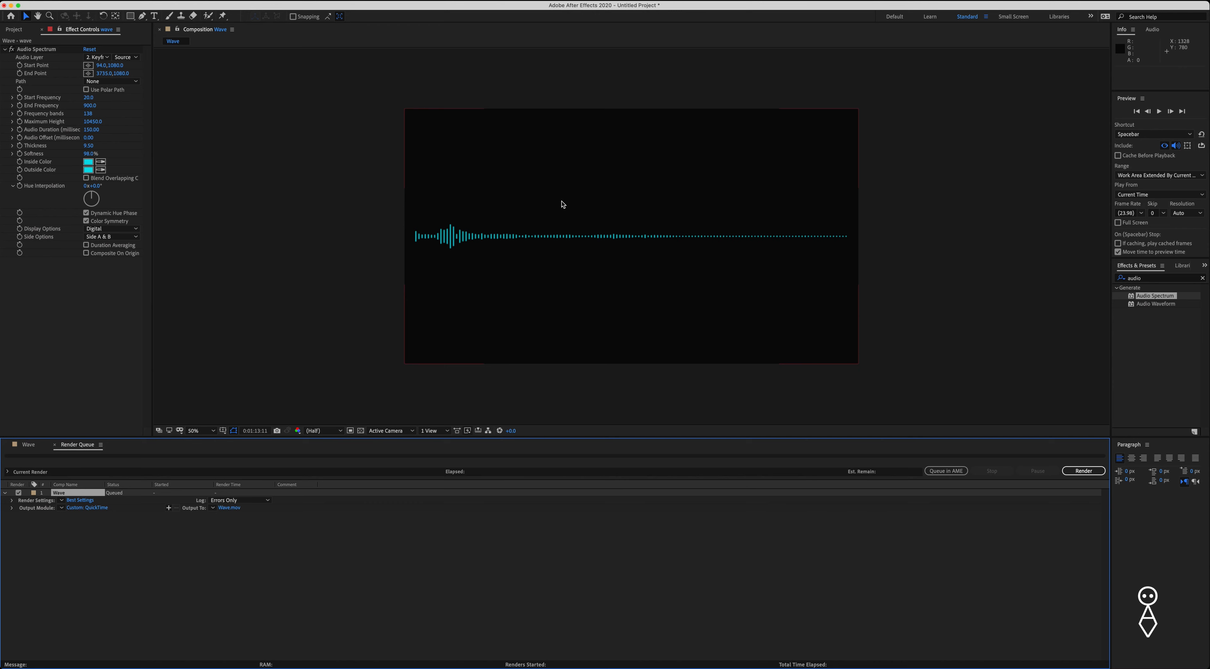
left_click(23, 445)
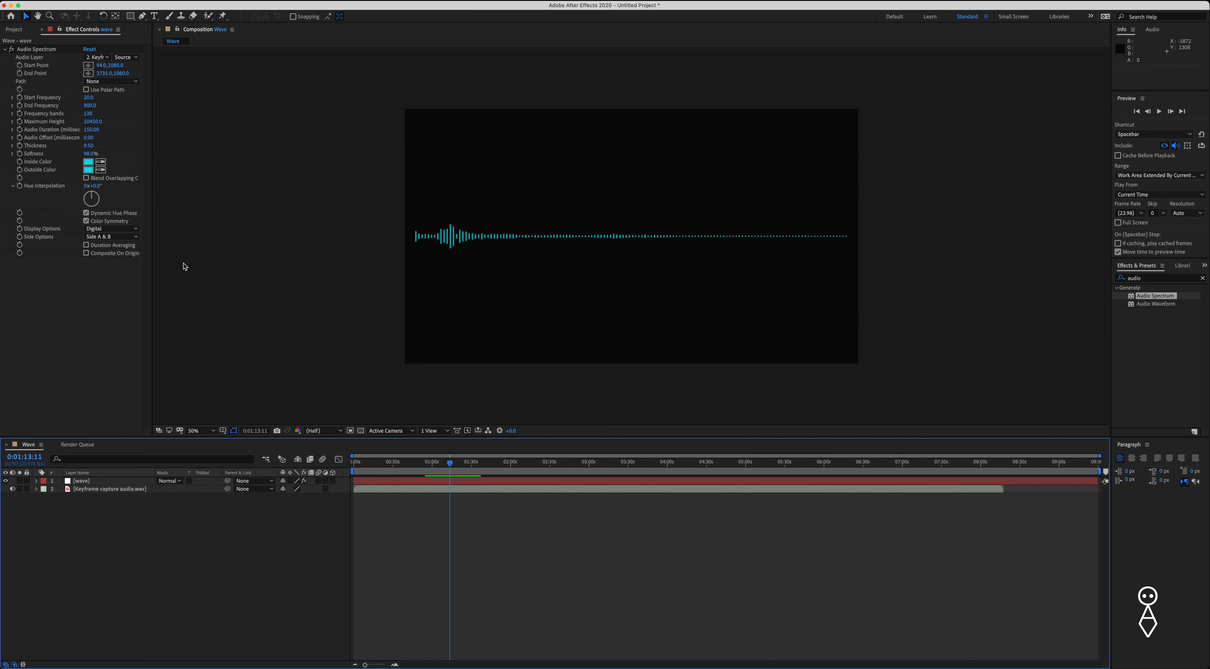